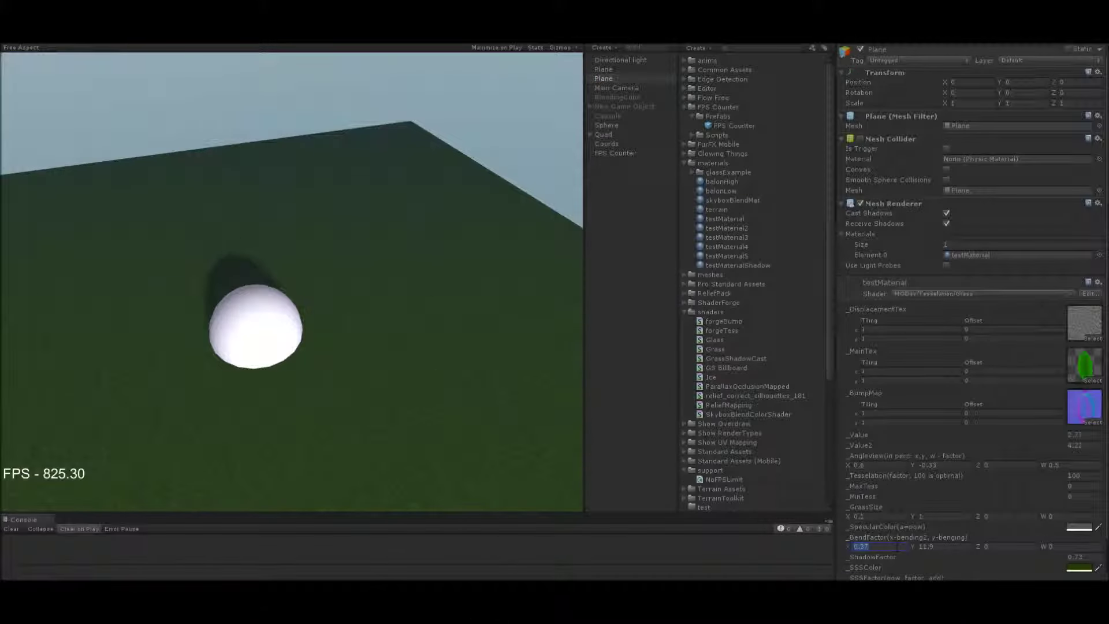
Set the bend factor X and Y to 0 so the grass blades stand straight
type("0")
key("Tab")
type("0")
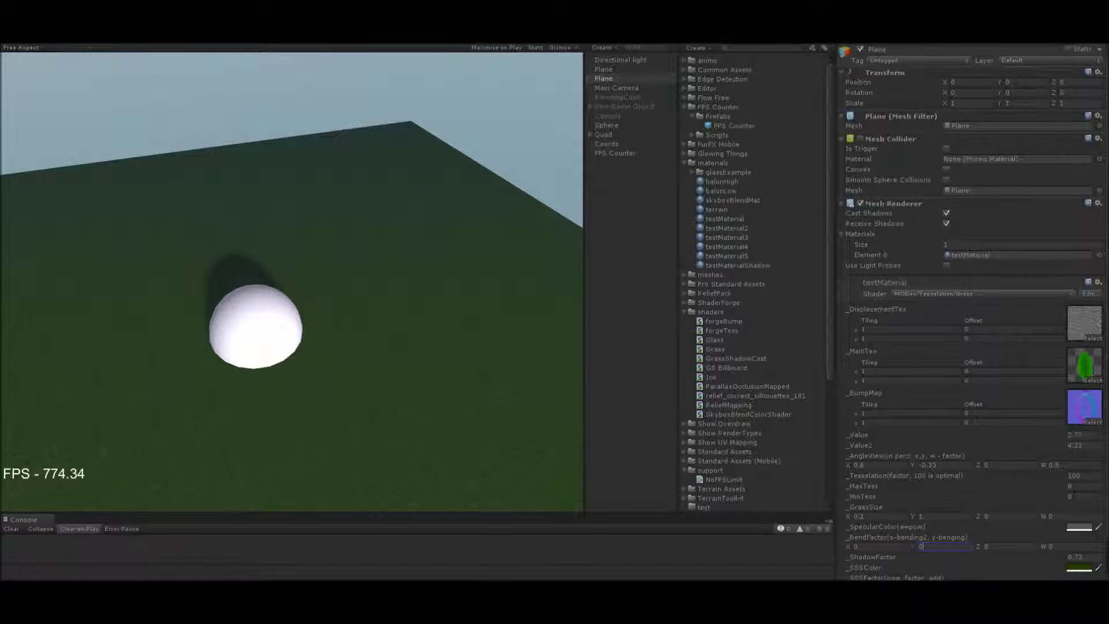
Raise maximum tessellation to 64.47, leaving minimum tessellation around 6.77
left_click(1062, 483)
type("0")
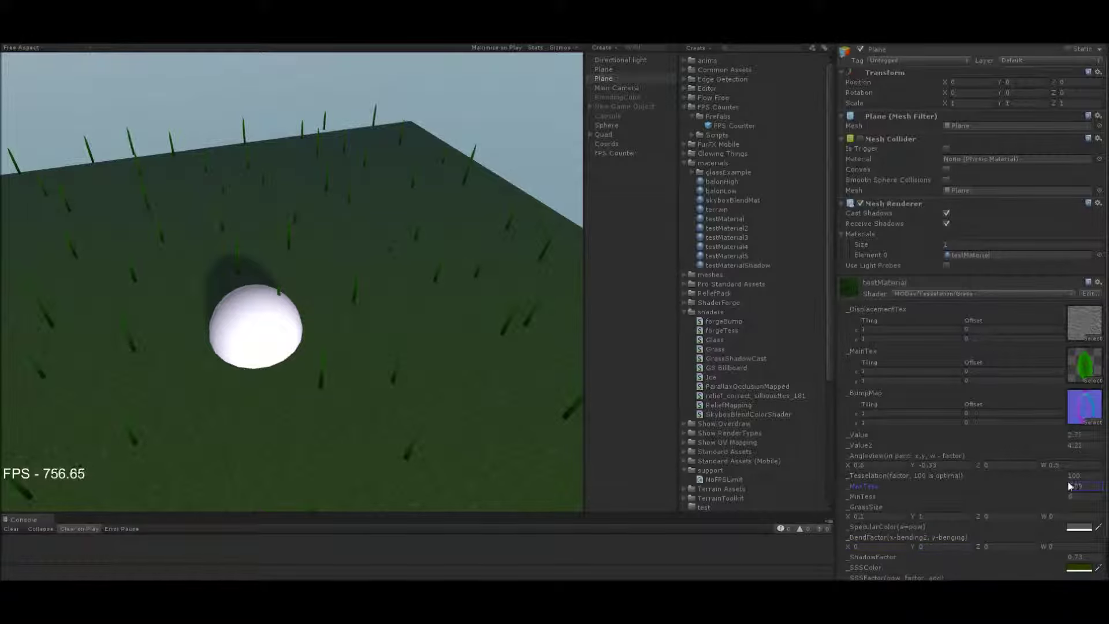
type("1.39")
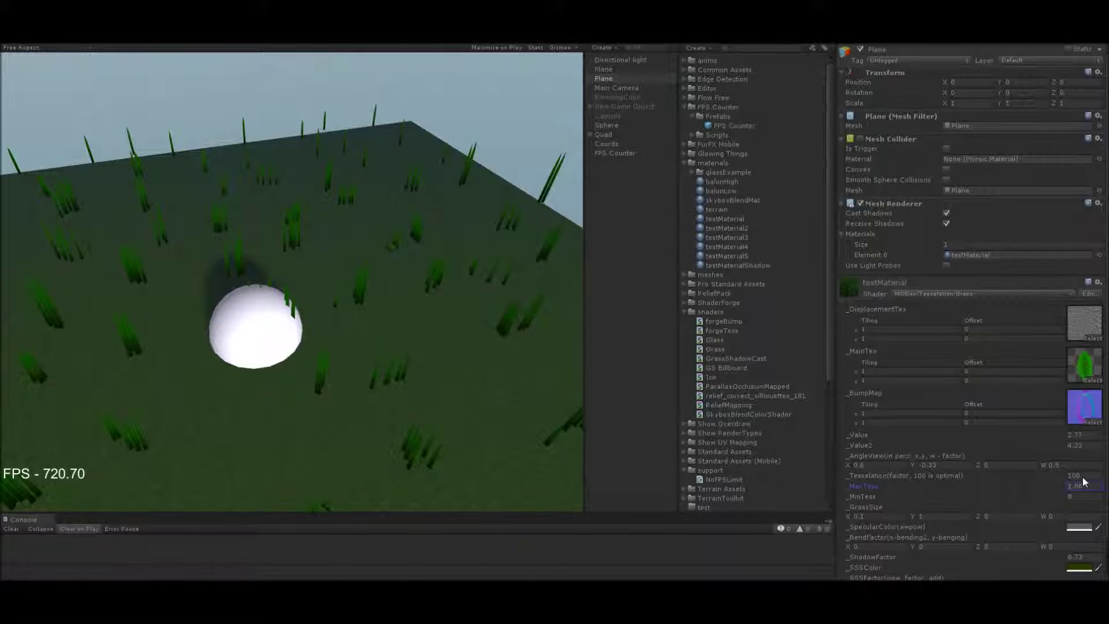
key("BackSpace")
key("BackSpace")
key("BackSpace")
type("4.54")
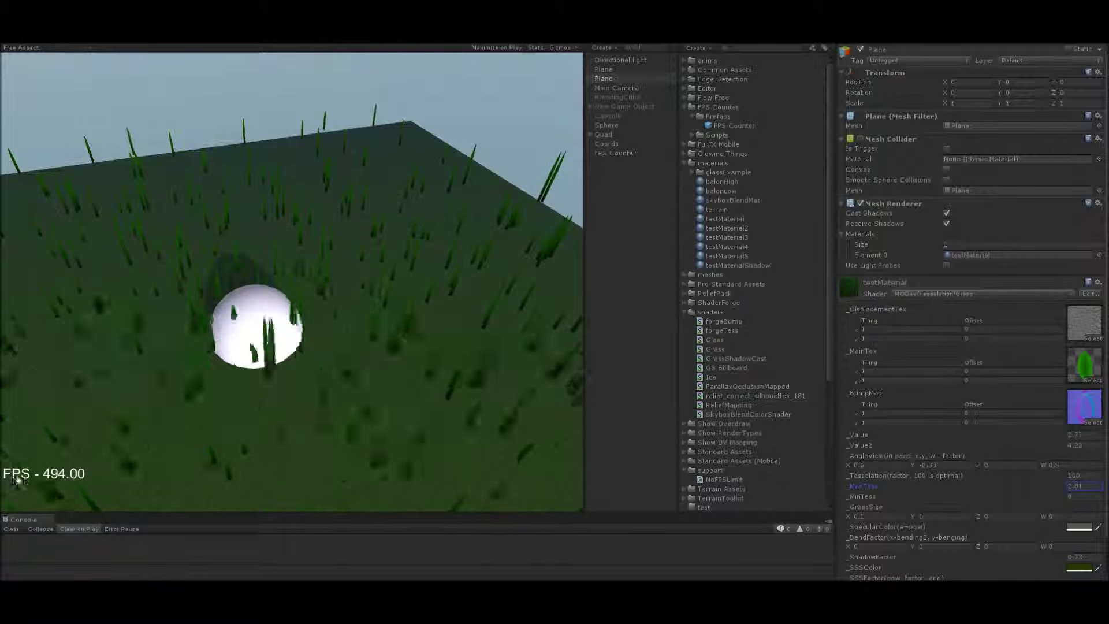
left_click_drag(44, 474, 157, 480)
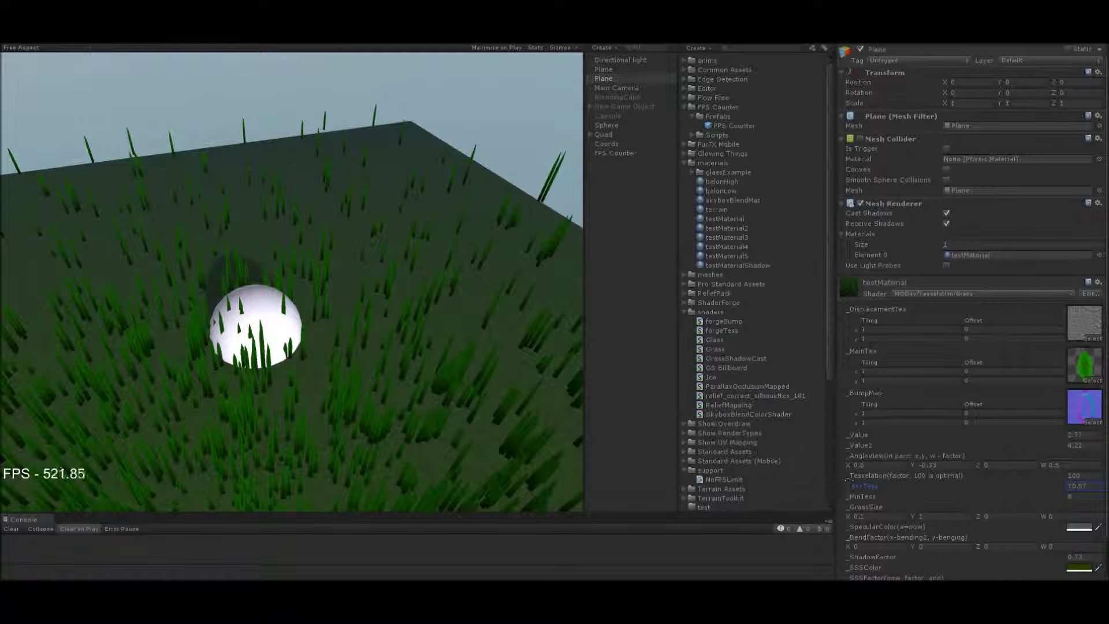
mouse_move(1090, 490)
left_mouse_down()
mouse_move(948, 500)
mouse_move(1047, 493)
left_mouse_up()
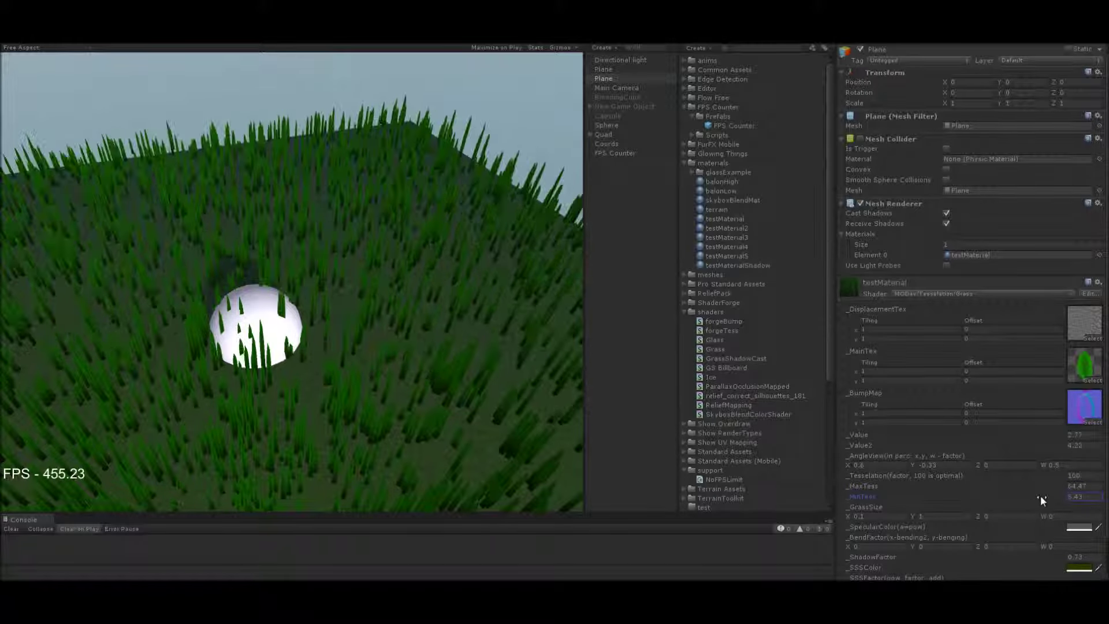
left_click_drag(1047, 493, 1038, 501)
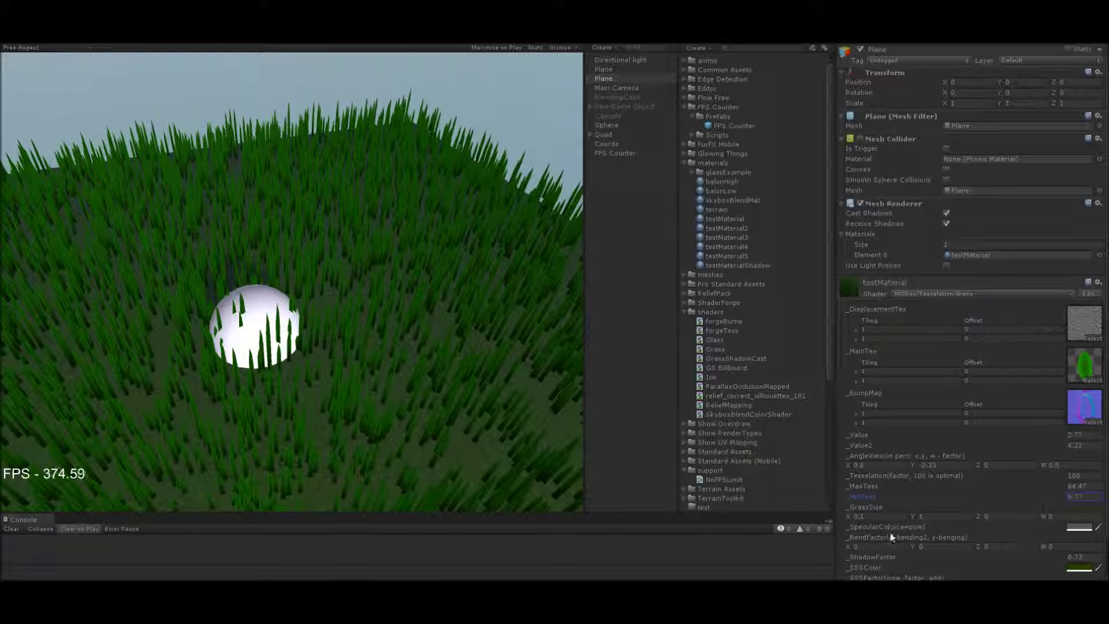
left_click_drag(848, 546, 861, 539)
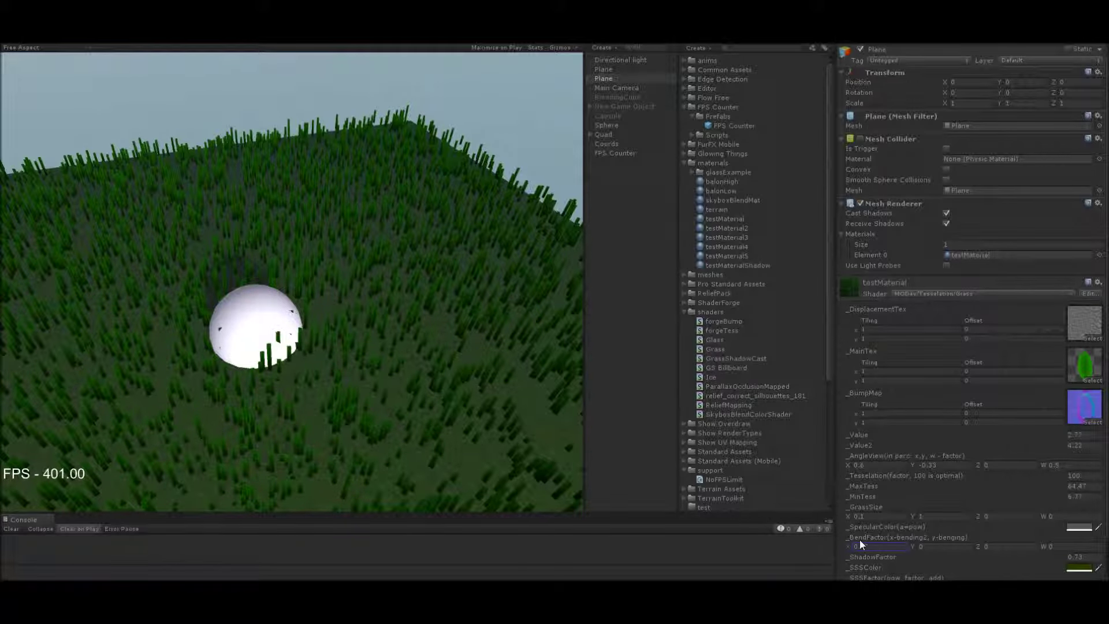
Bend the blades with bend factor X 0.63 and Y 11.37, and raise minimum tessellation
left_click_drag(861, 540, 1088, 548)
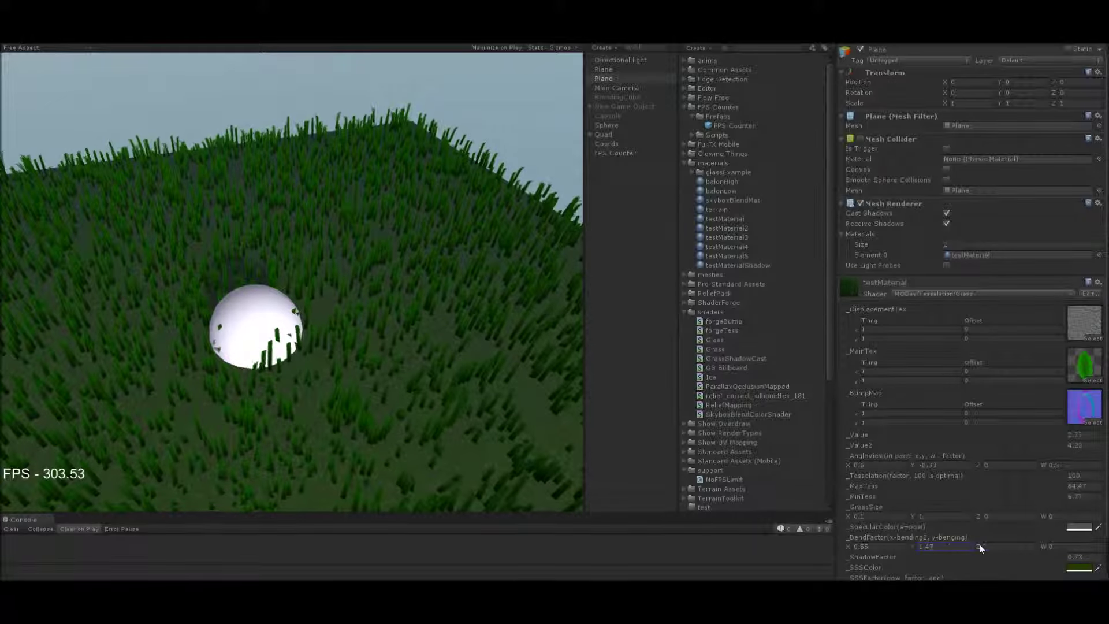
left_click_drag(1088, 548, 29, 549)
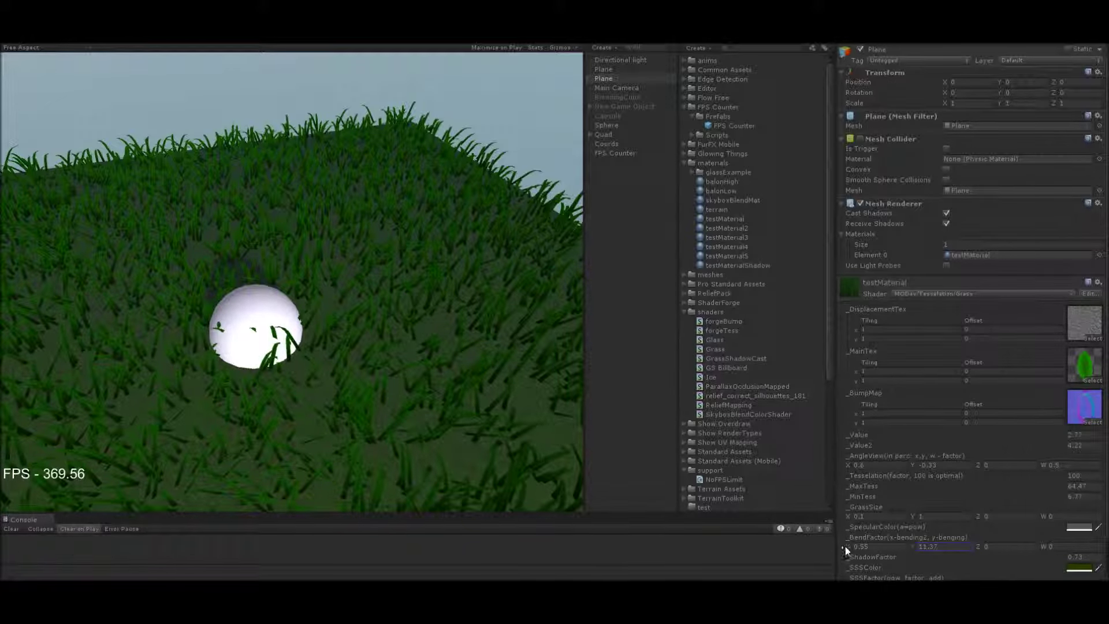
left_click_drag(848, 550, 861, 548)
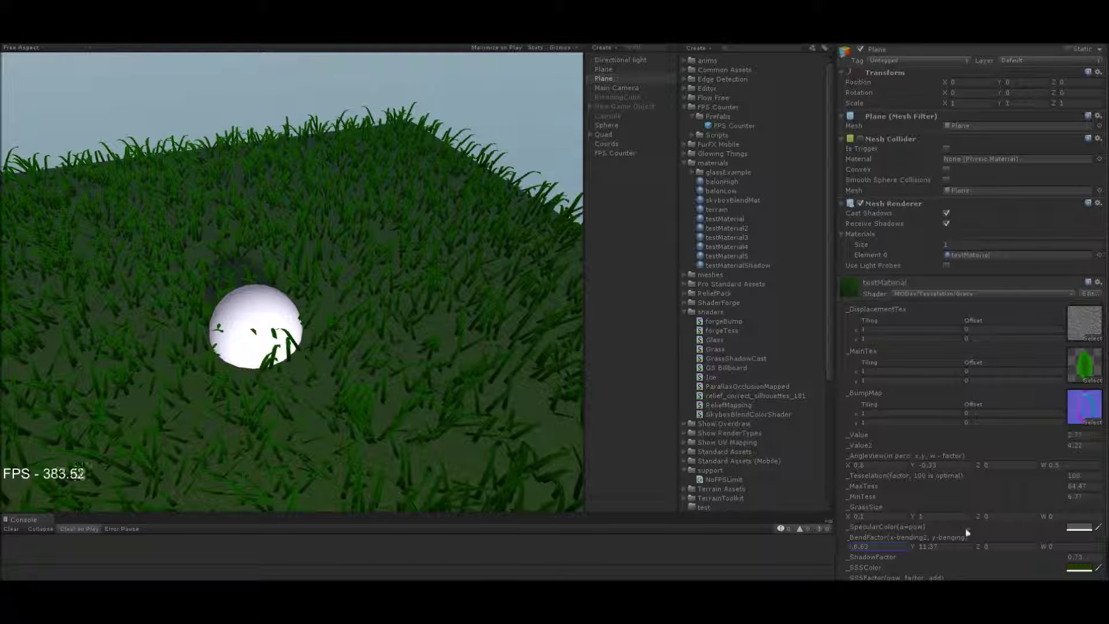
mouse_move(1057, 497)
left_mouse_down()
mouse_move(38, 496)
mouse_move(100, 491)
left_mouse_up()
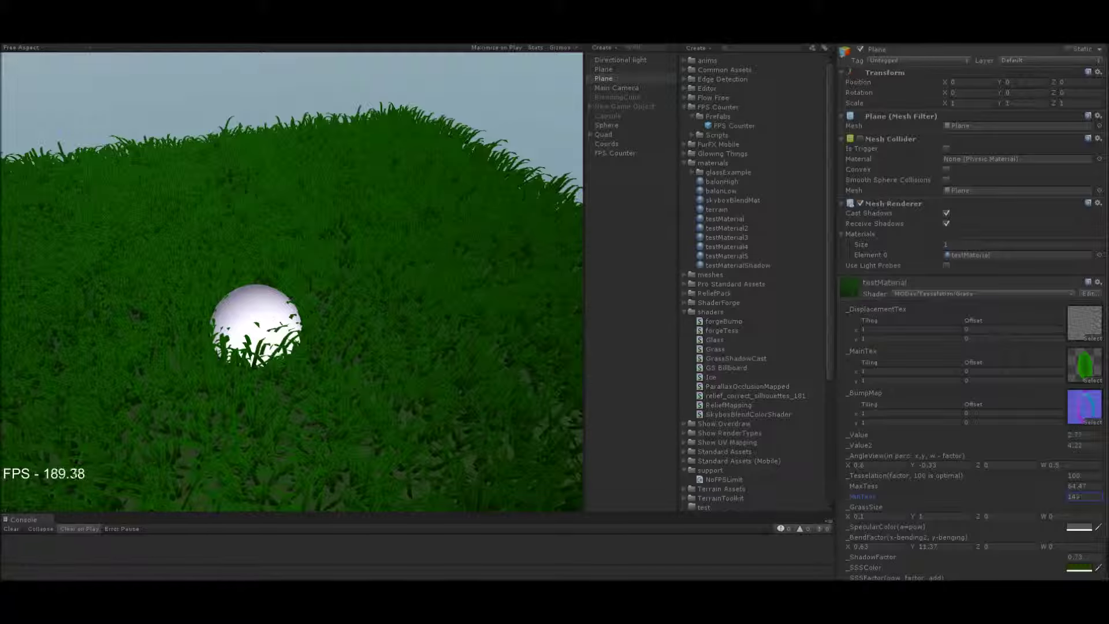
left_click(1077, 496)
Set minimum tessellation to 10 after briefly trying 100
type("100")
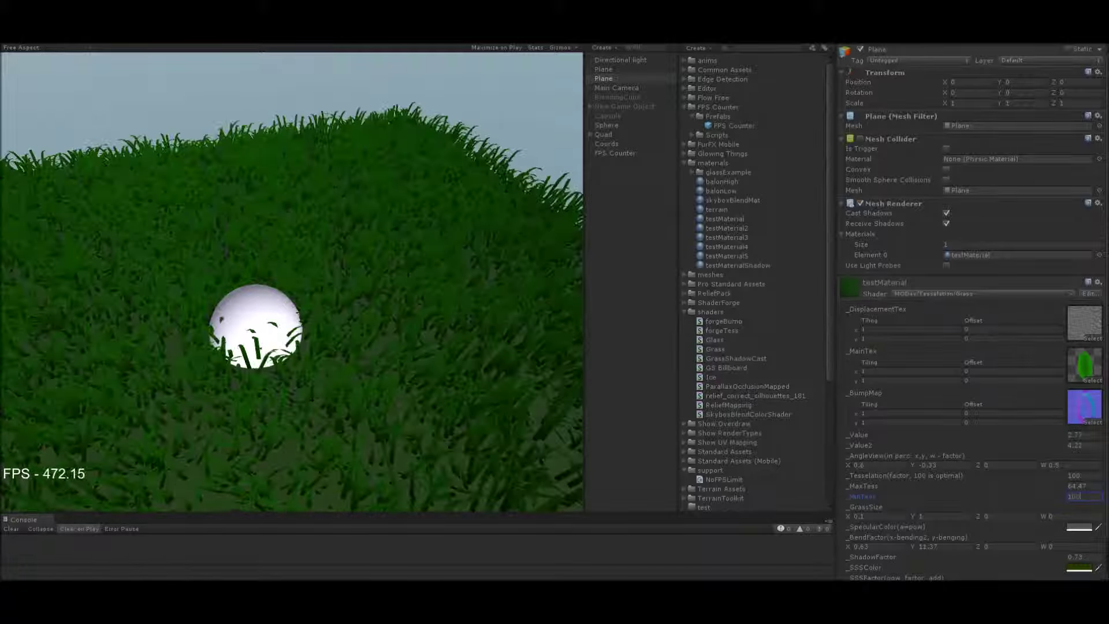
left_click(1078, 485)
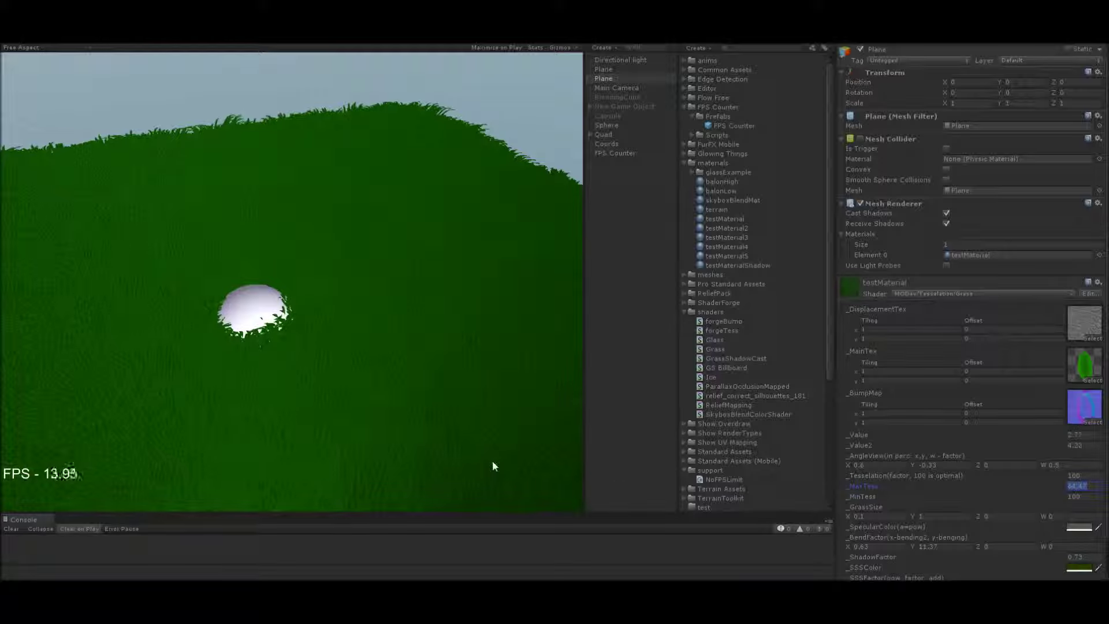
left_click(1085, 496)
key("BackSpace")
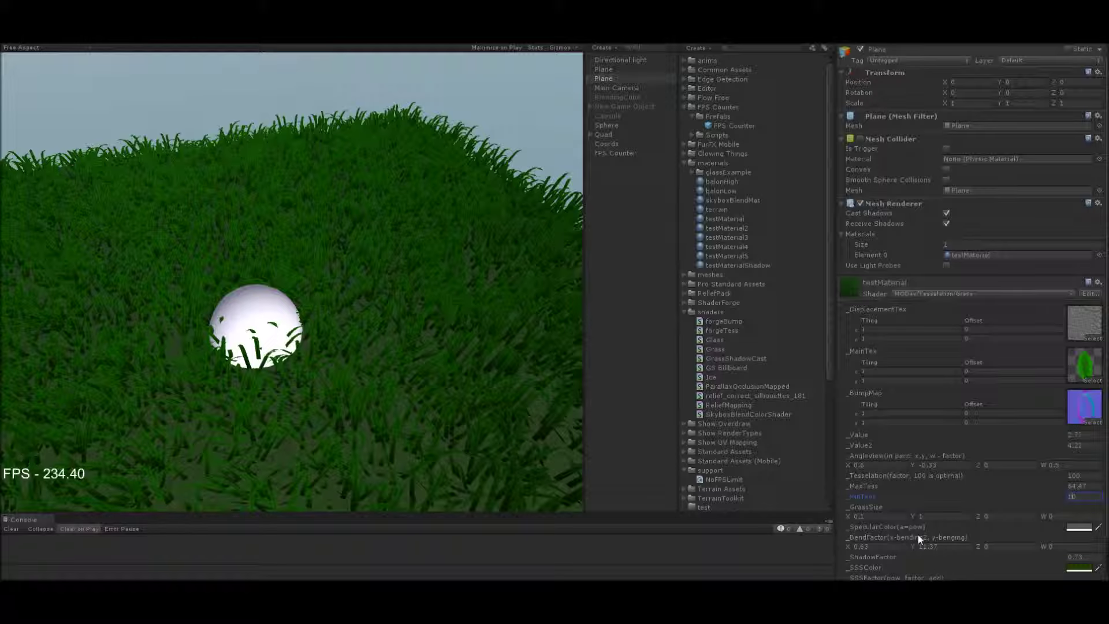
Set grass size to X 0.1 and Y 1.72, and start picking a specular colour
left_click_drag(914, 514, 921, 513)
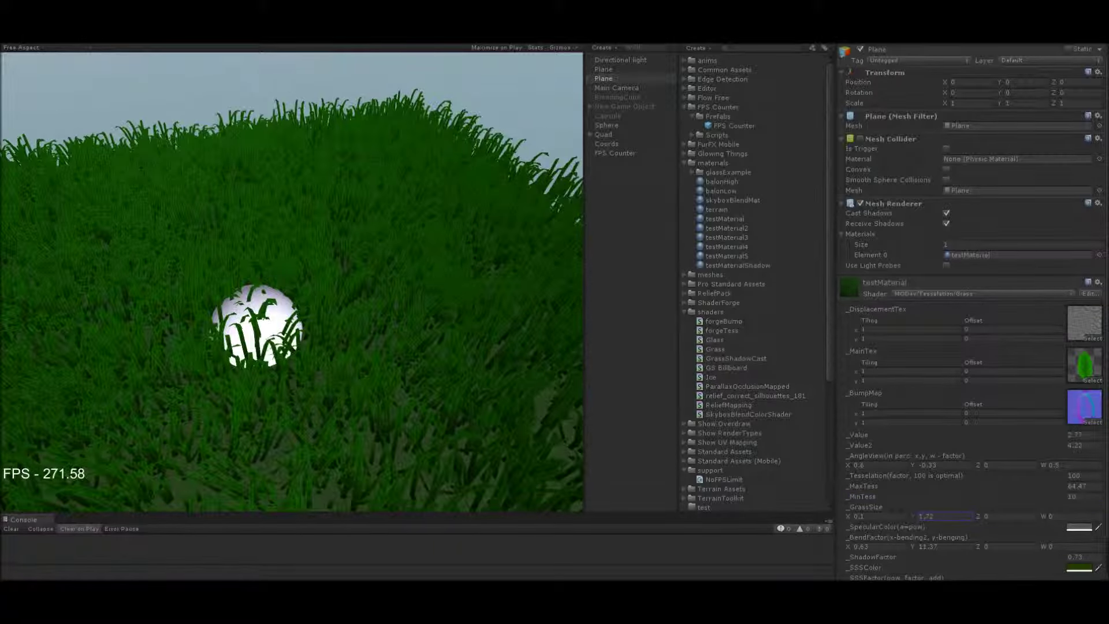
left_click_drag(851, 515, 853, 513)
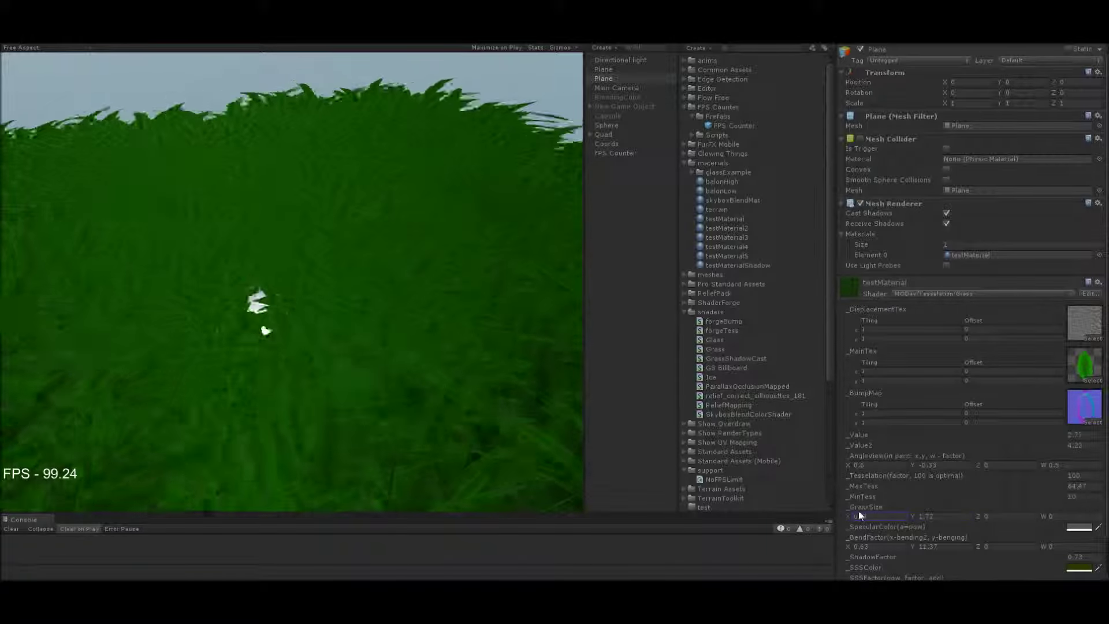
type(".07")
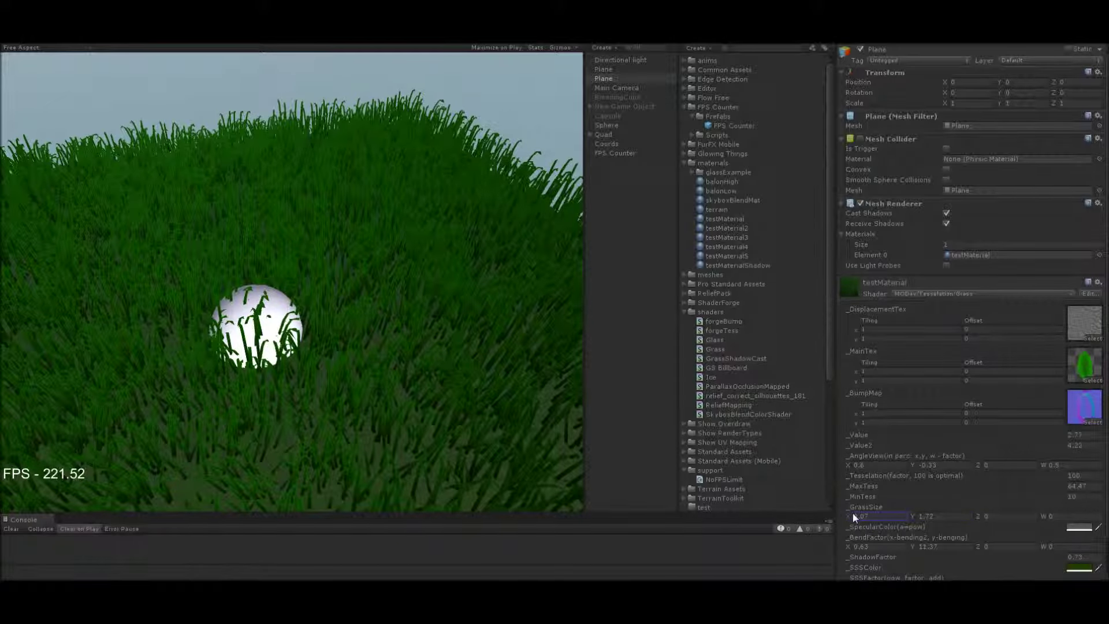
key("BackSpace")
key("BackSpace")
key("BackSpace")
type("0.1")
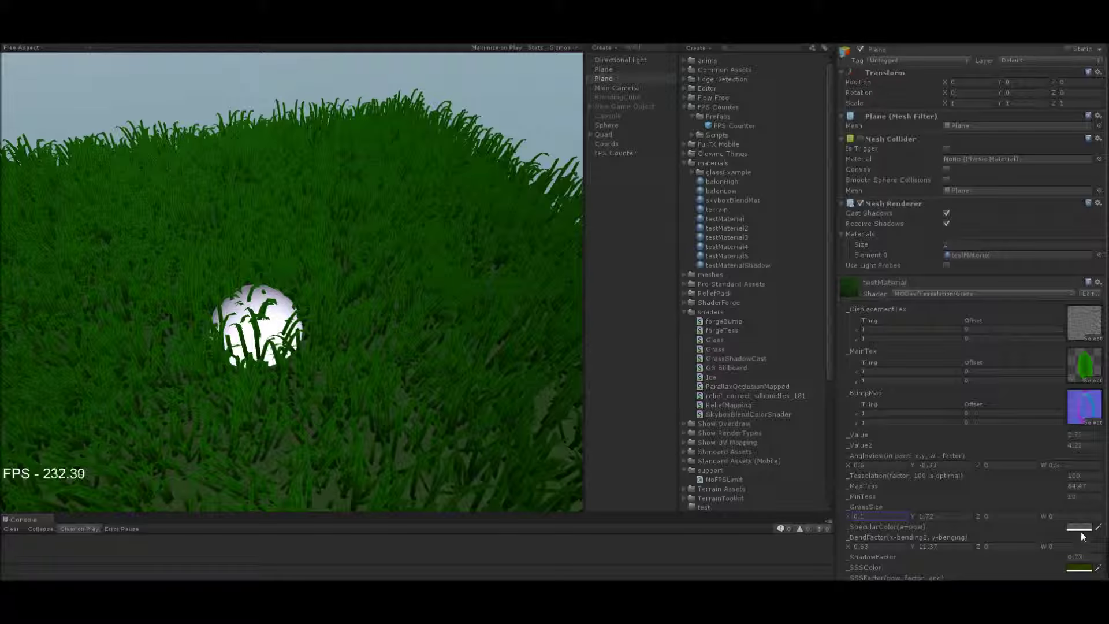
left_click(1079, 527)
left_click_drag(356, 189, 340, 204)
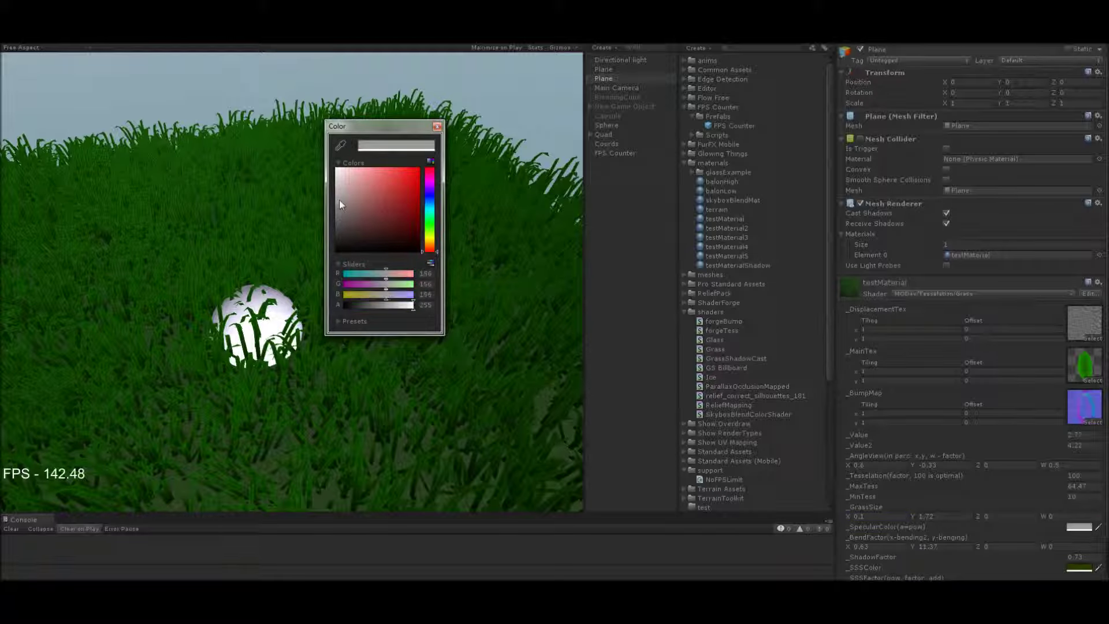
Choose red as the grass specular colour and close the colour picker
left_click(624, 90)
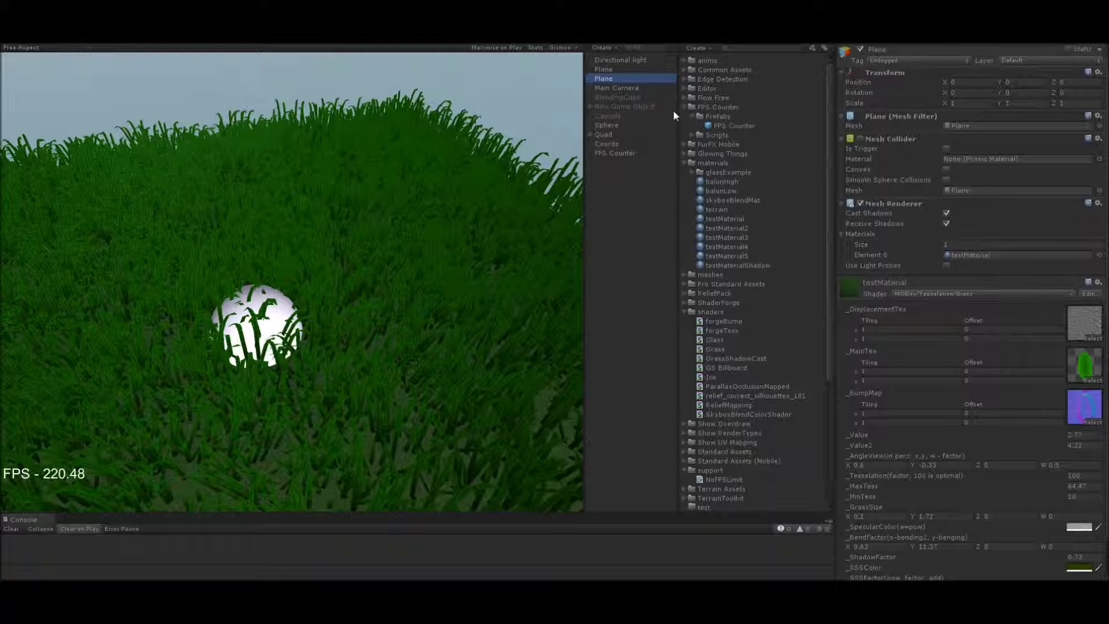
left_click(1078, 527)
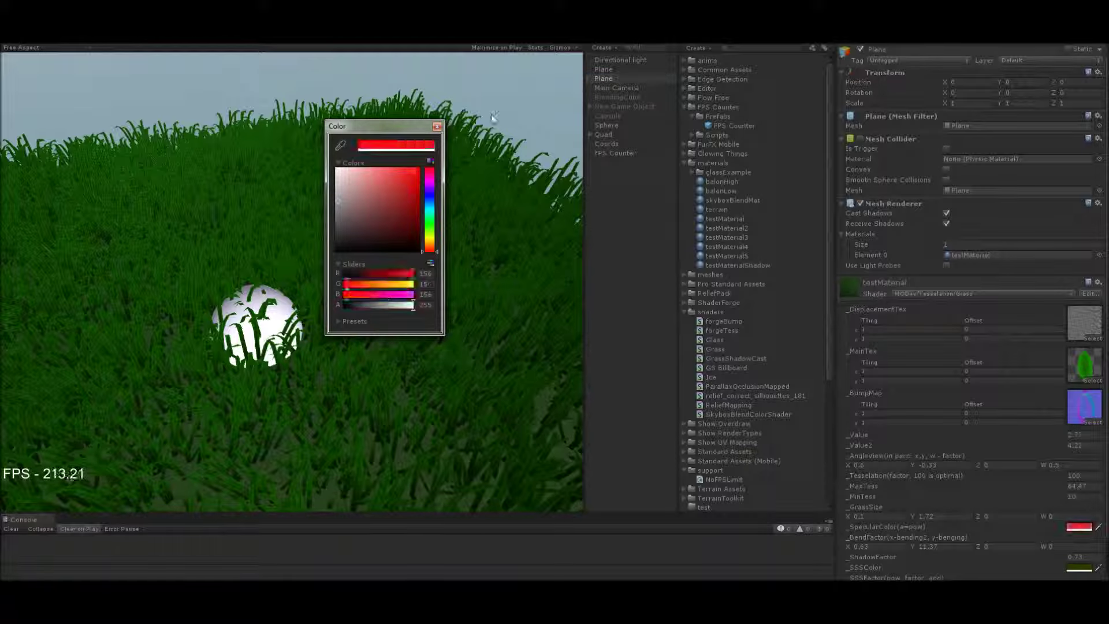
left_click(642, 88)
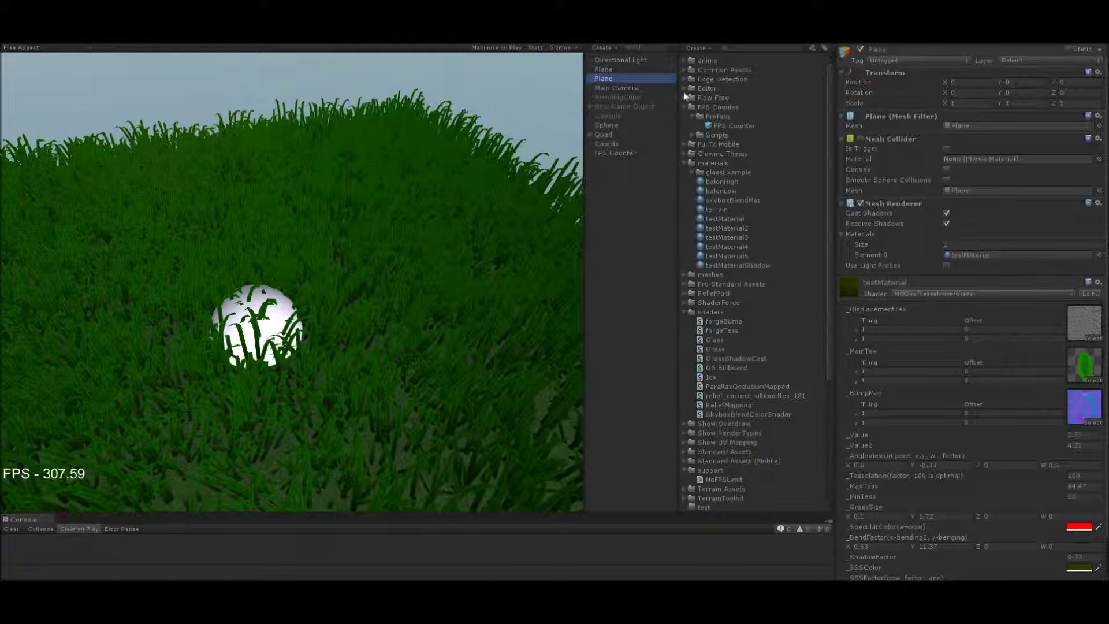
Turn the Main Camera toward the sphere and set the grass specular colour to grey
left_click(647, 87)
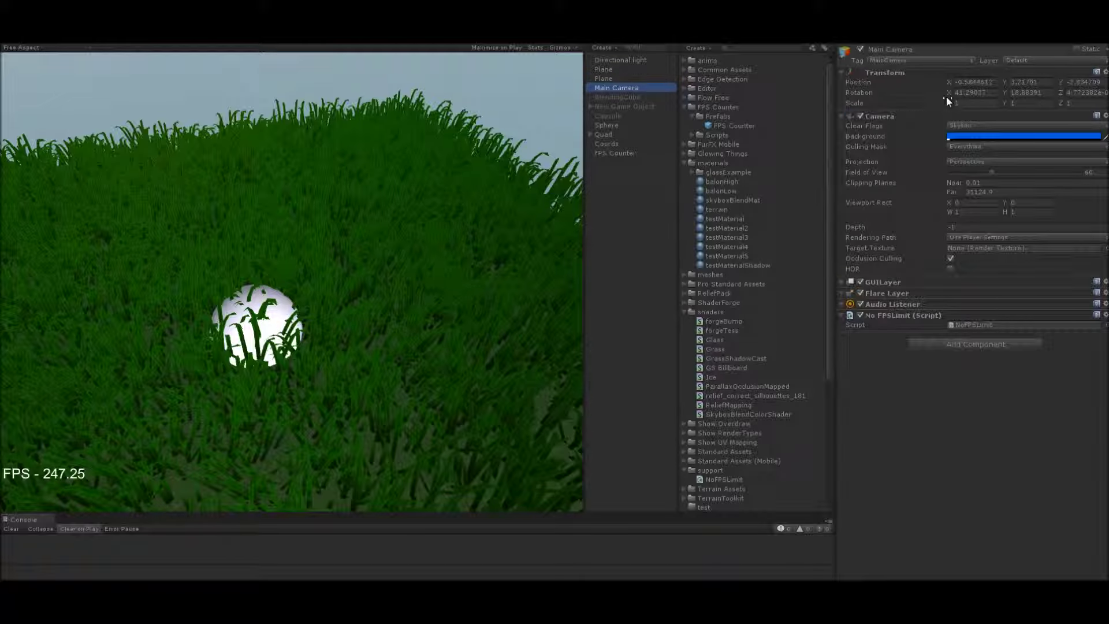
mouse_move(1003, 93)
left_mouse_down()
mouse_move(172, 96)
mouse_move(694, 97)
mouse_move(853, 60)
mouse_move(1003, 92)
mouse_move(727, 87)
left_mouse_up()
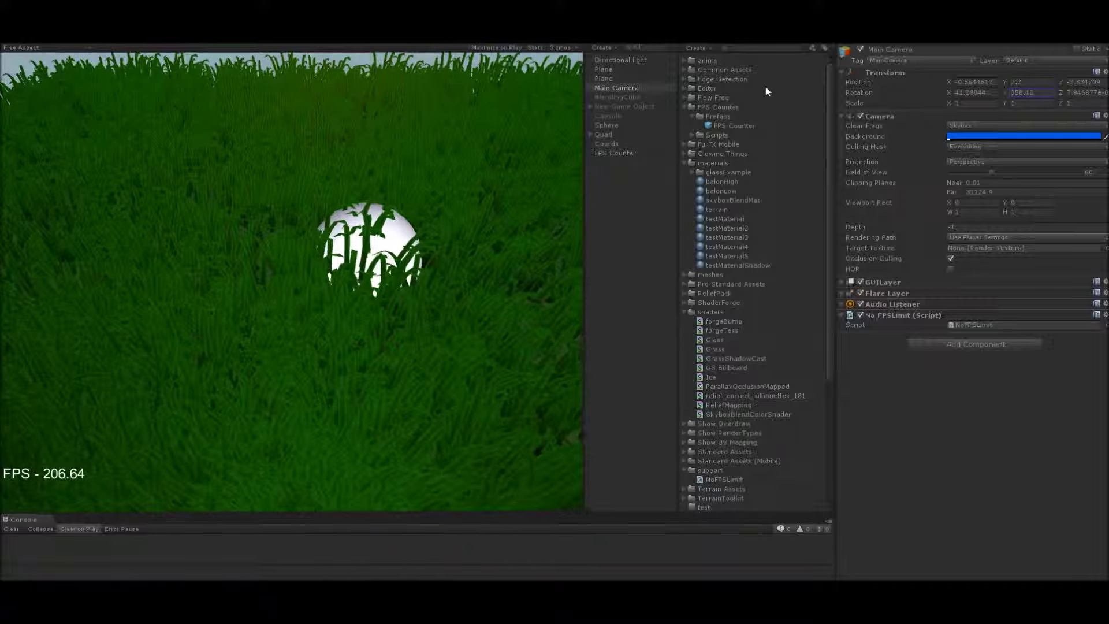
left_click(604, 78)
left_click(1078, 527)
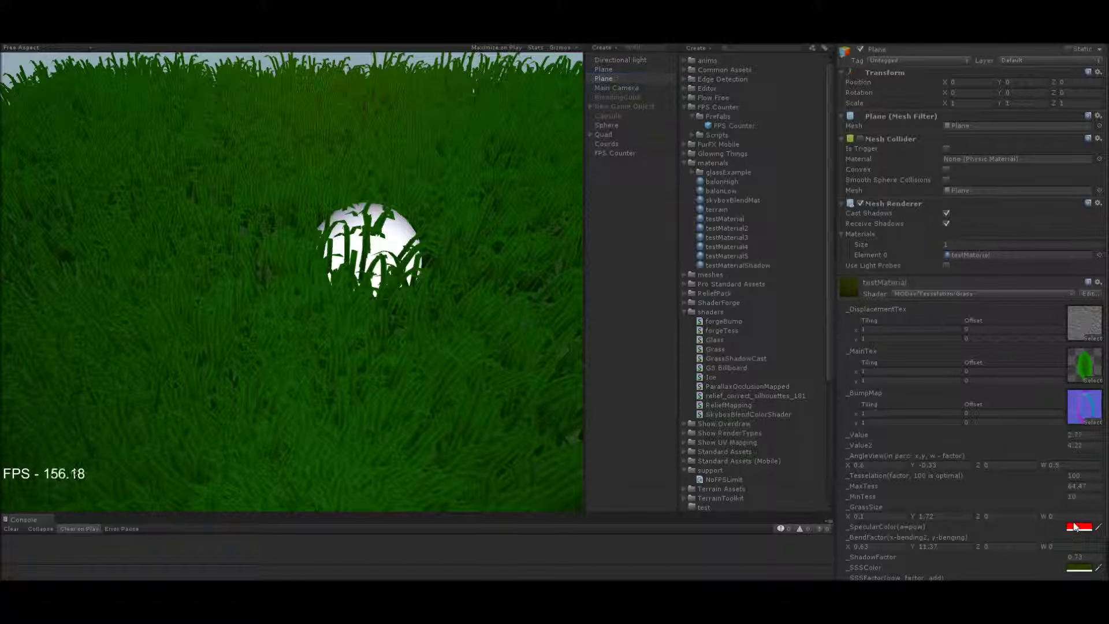
mouse_move(348, 205)
left_mouse_down()
mouse_move(319, 206)
mouse_move(344, 198)
left_mouse_up()
left_click(437, 127)
Move the Main Camera to X -1.2 and closer along Z into the grass
left_click(628, 88)
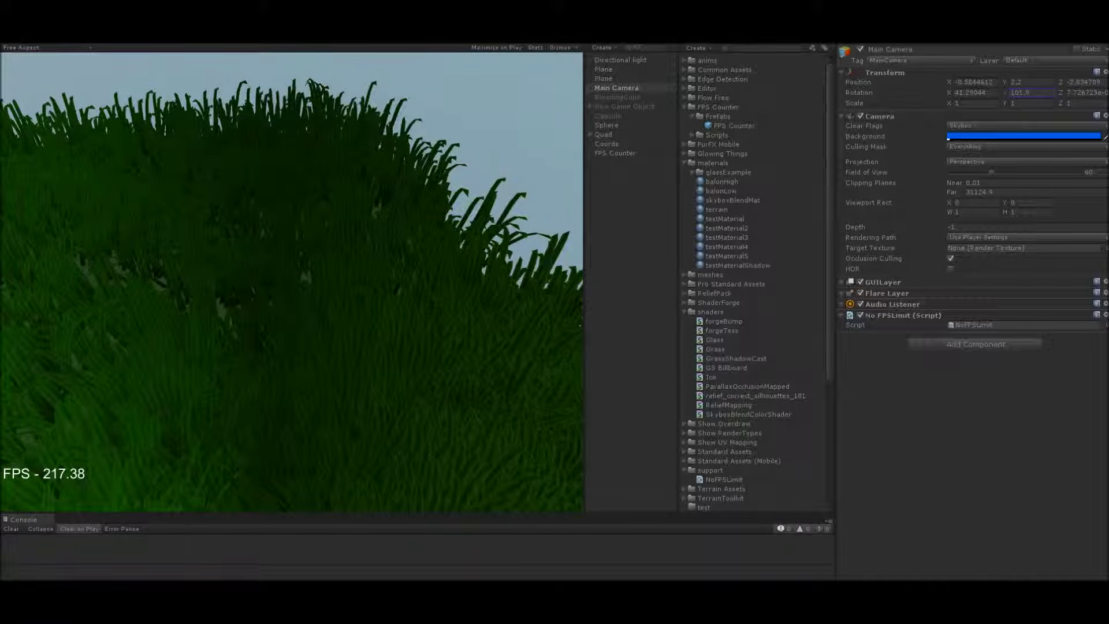
left_click_drag(952, 81, 947, 81)
left_click_drag(1058, 80, 1086, 82)
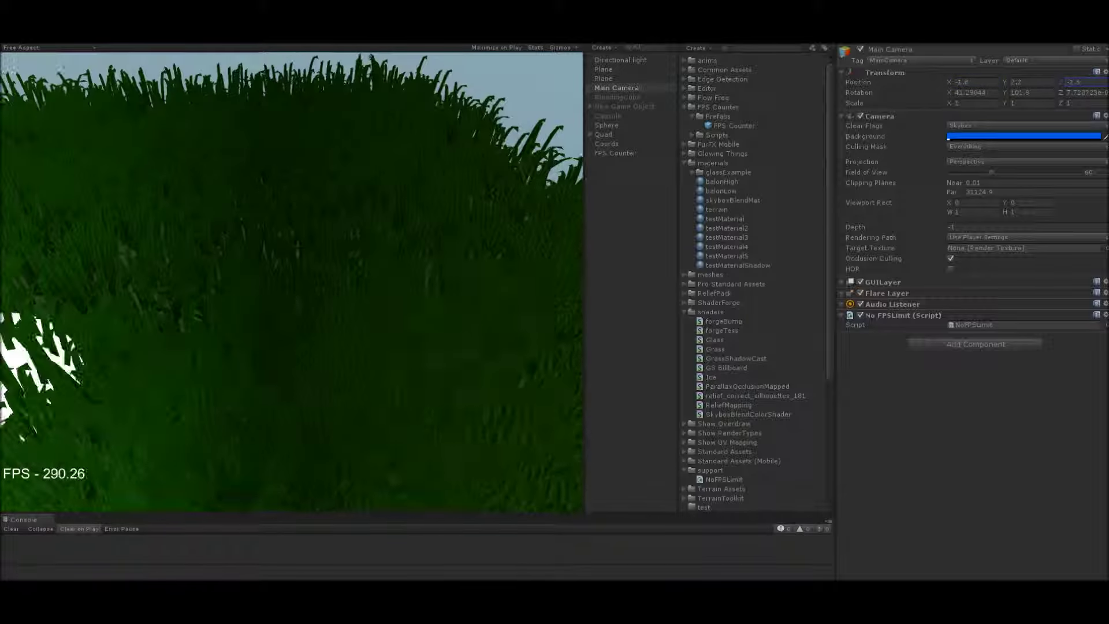
Change the Plane material's SSS colour to a light yellow-green (RGB 86/131/14)
left_click(603, 78)
scroll(982, 404, "down", 2)
left_click(1083, 534)
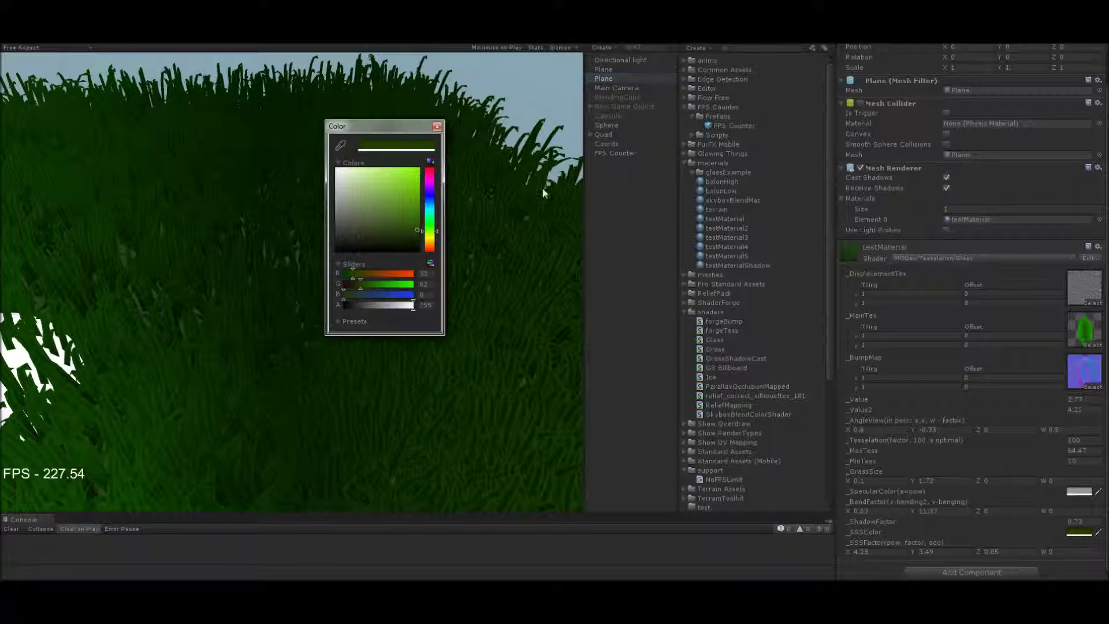
mouse_move(416, 198)
left_mouse_down()
mouse_move(403, 226)
mouse_move(437, 237)
left_mouse_up()
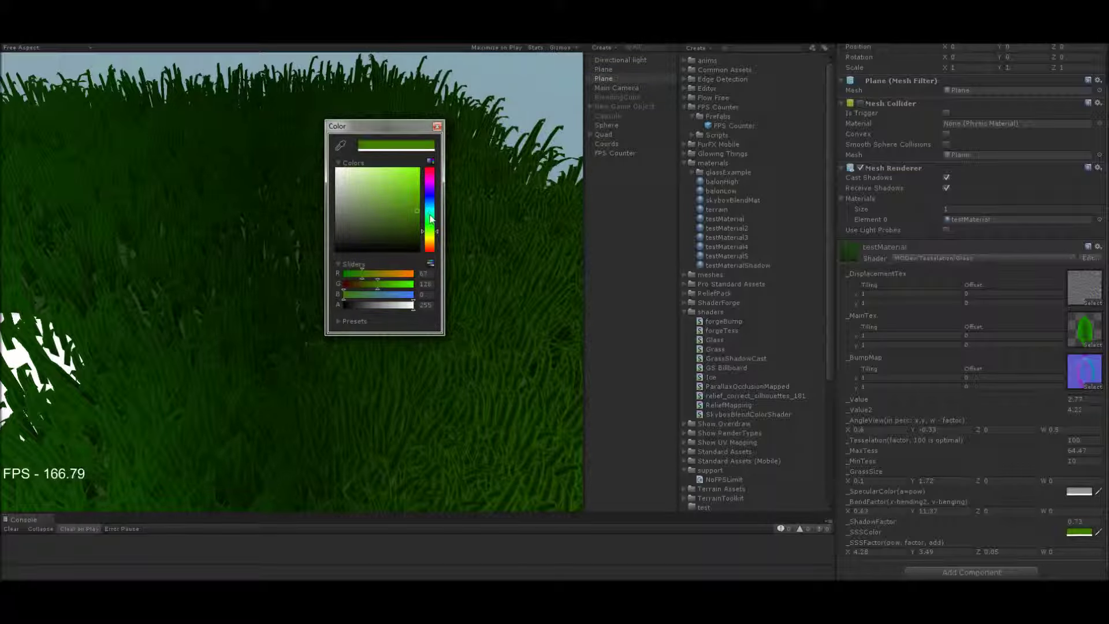
left_click(436, 126)
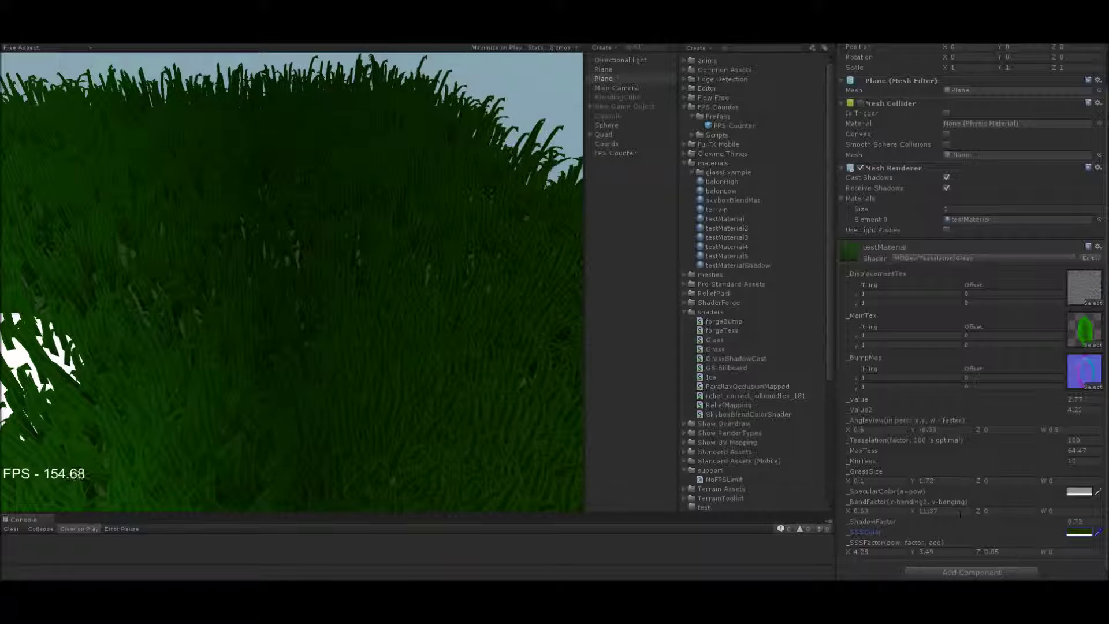
Set SSS factor to 3.99 and 4.21, shadow factor to 1.4, and clear the BumpMap
mouse_move(914, 551)
left_mouse_down()
mouse_move(945, 553)
mouse_move(922, 550)
left_mouse_up()
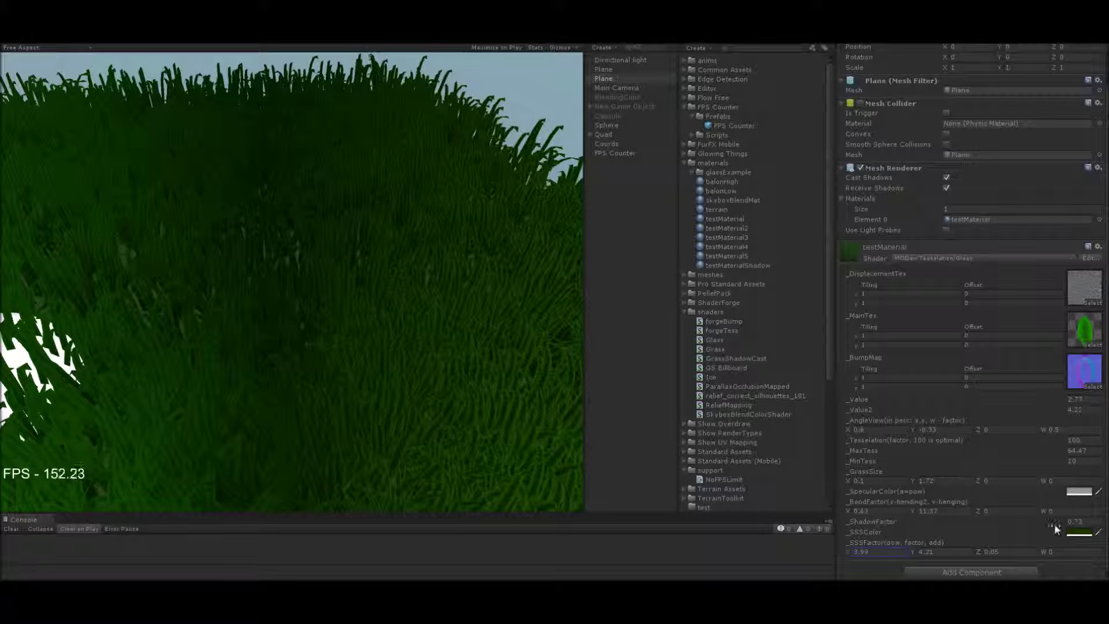
left_click_drag(1056, 519, 1056, 520)
left_click(954, 356)
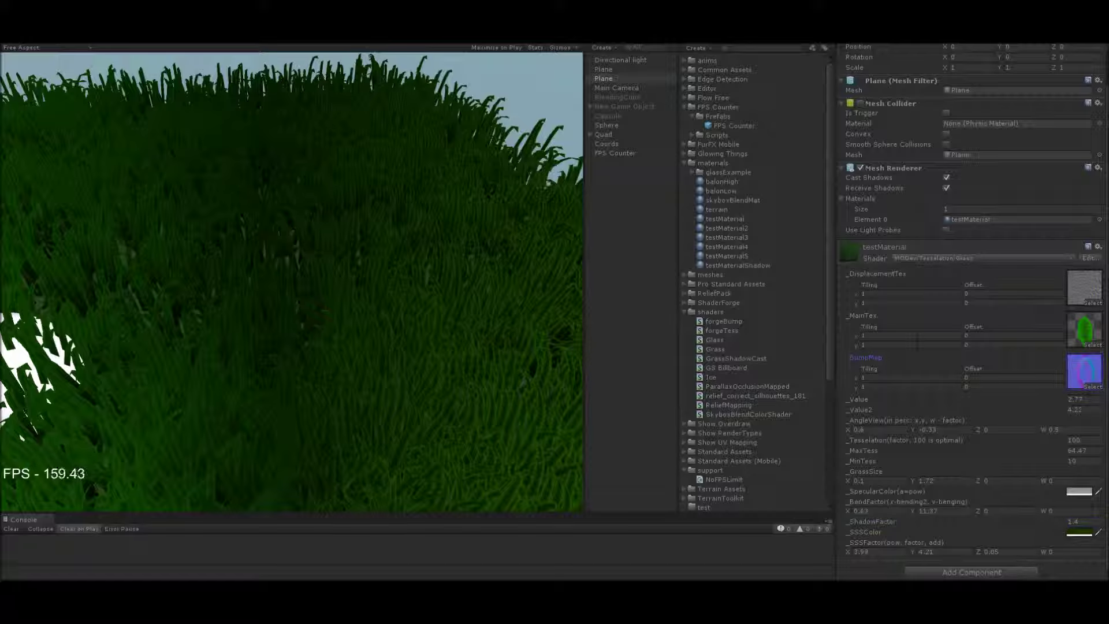
key("Delete")
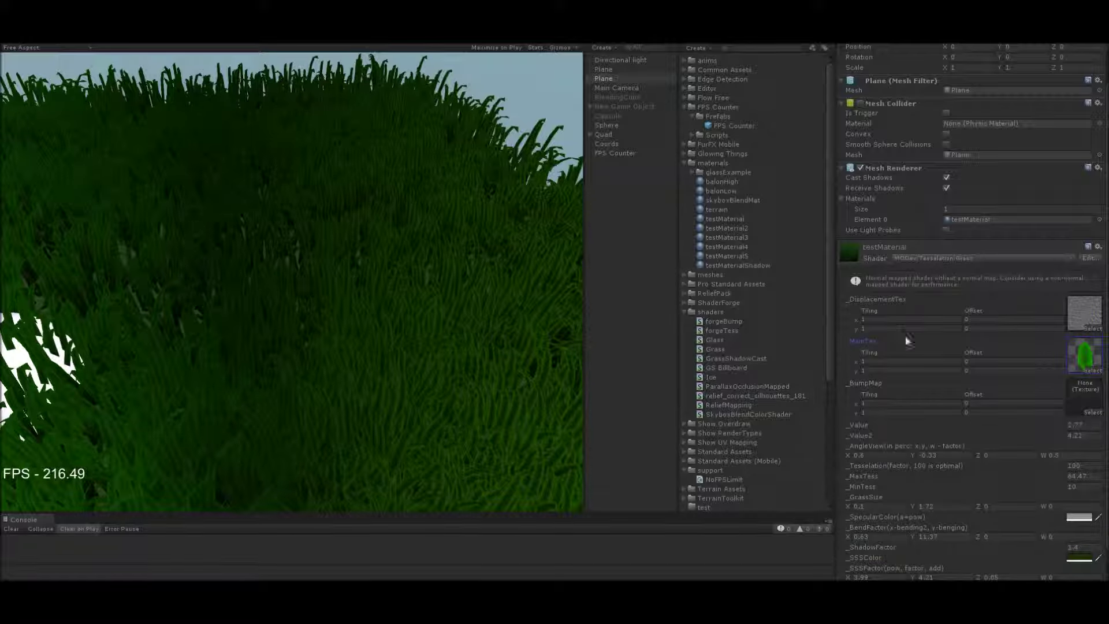
Restore the BumpMap, test-clear and restore the main texture, then clear DisplacementTex
key("ctrl+z")
left_click(888, 324)
key("Delete")
key("ctrl+z")
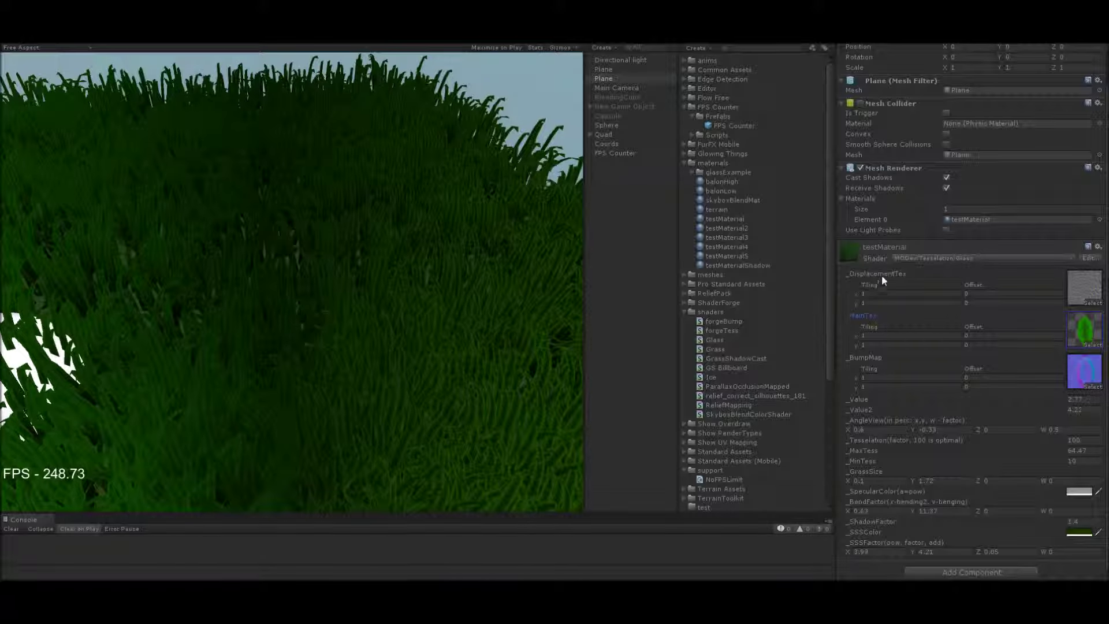
left_click(881, 274)
key("Delete")
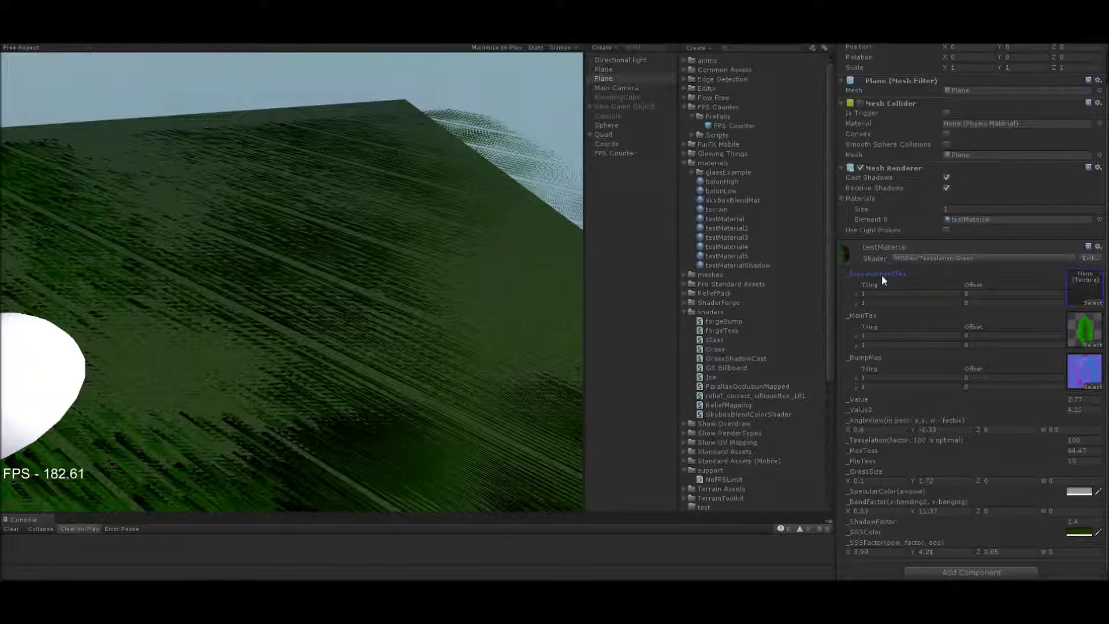
Try balonNormal, BeachSand and aux_noise textures, then settle on bumpmap_layers23 for displacement
left_click(1090, 303)
left_click(522, 218)
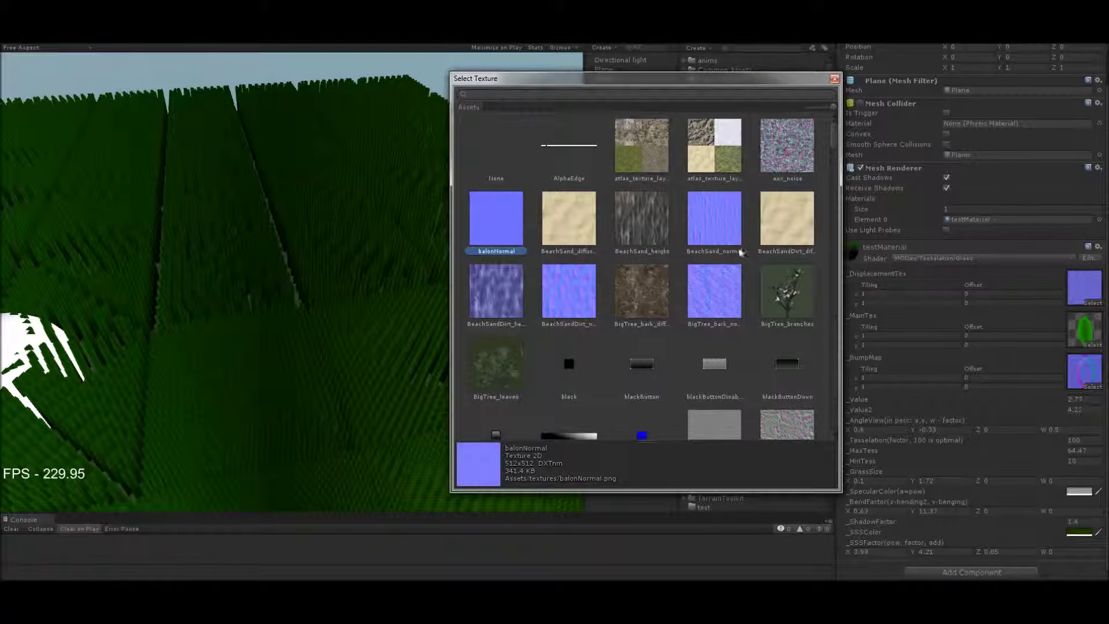
left_click(730, 225)
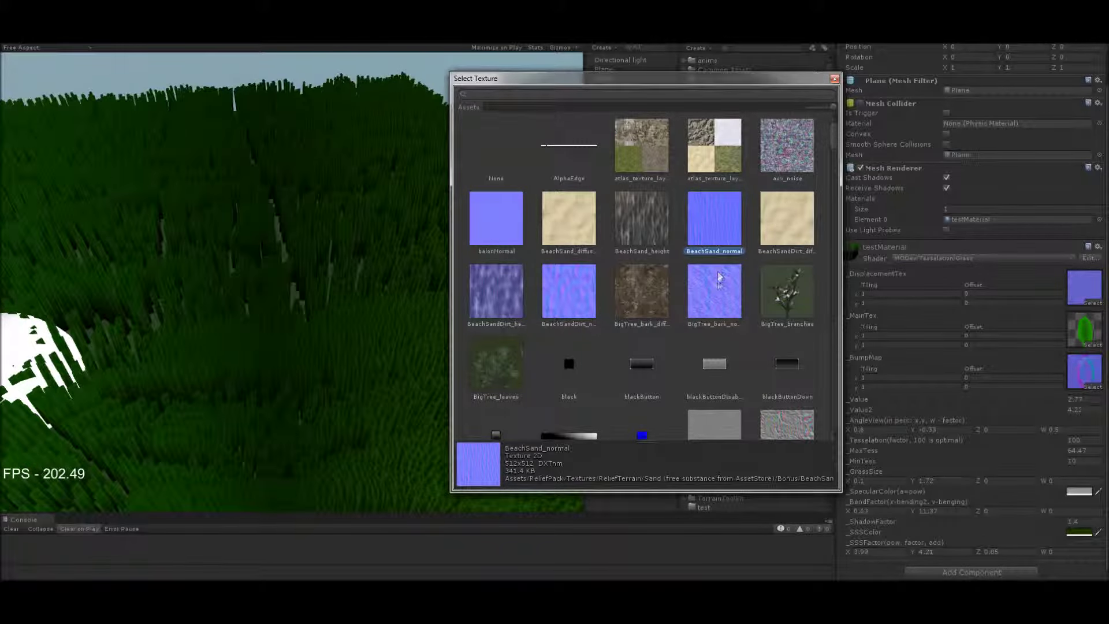
left_click(555, 293)
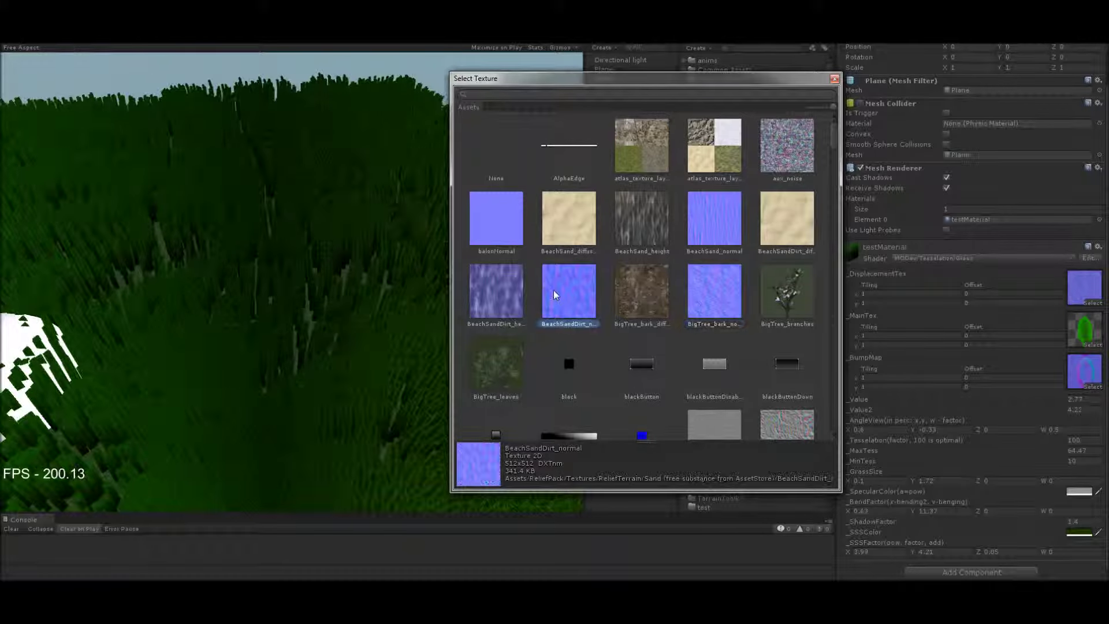
left_click(484, 292)
left_click(476, 217)
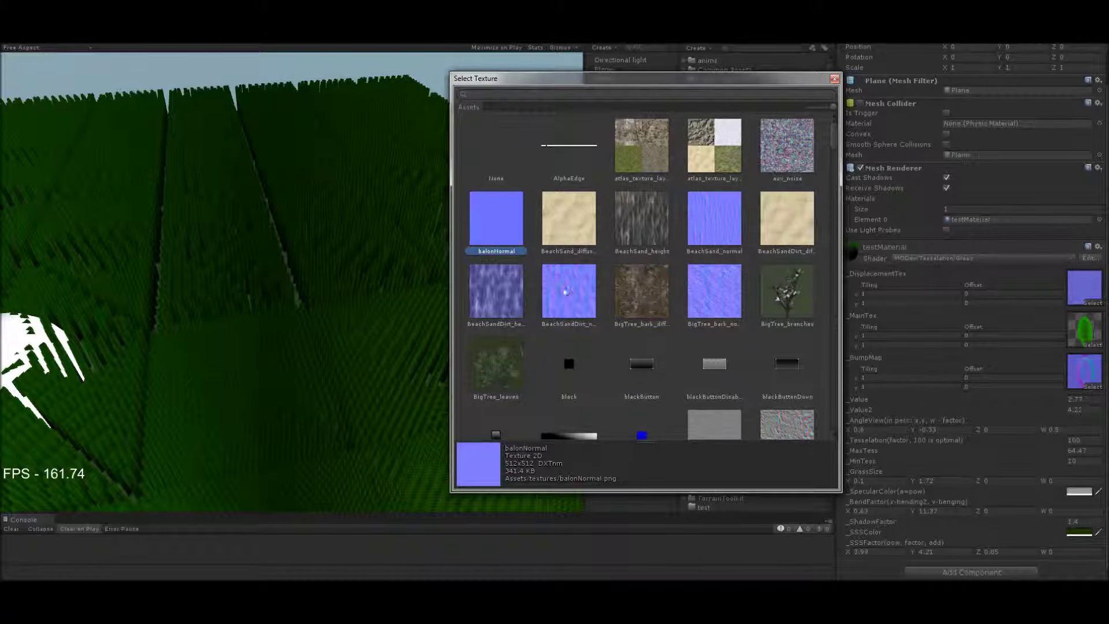
left_click(804, 155)
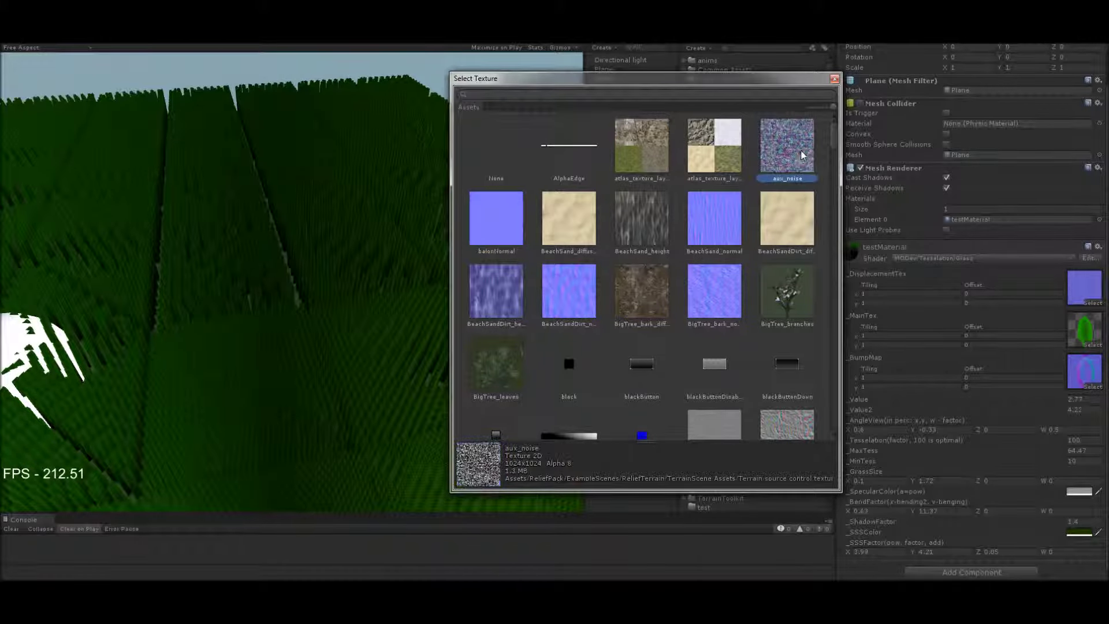
scroll(748, 273, "down", 2)
left_click(787, 365)
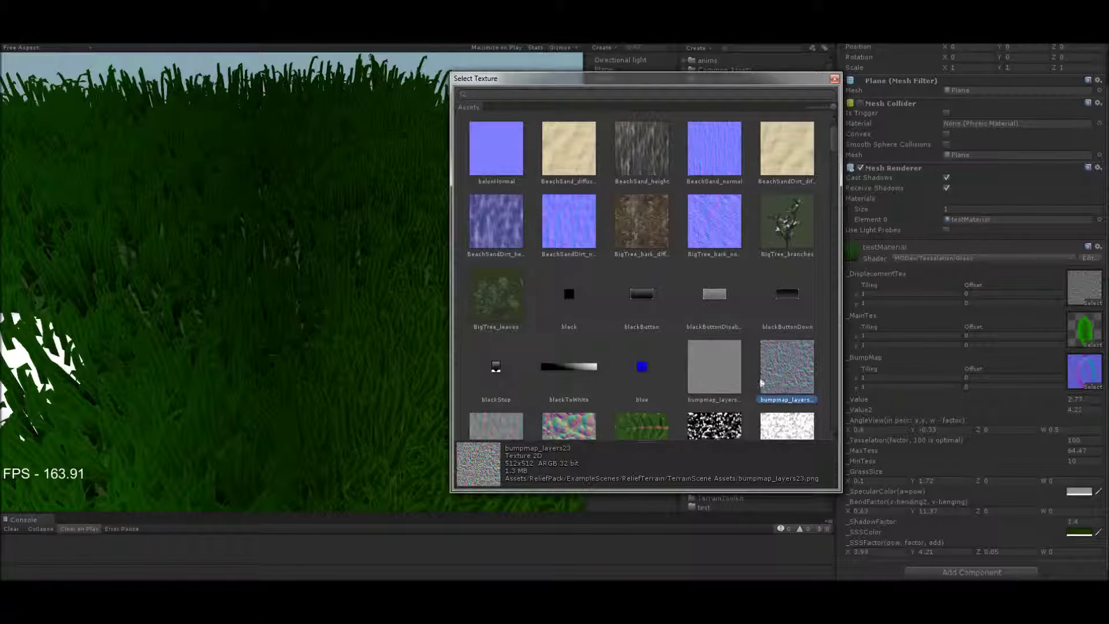
left_click(834, 80)
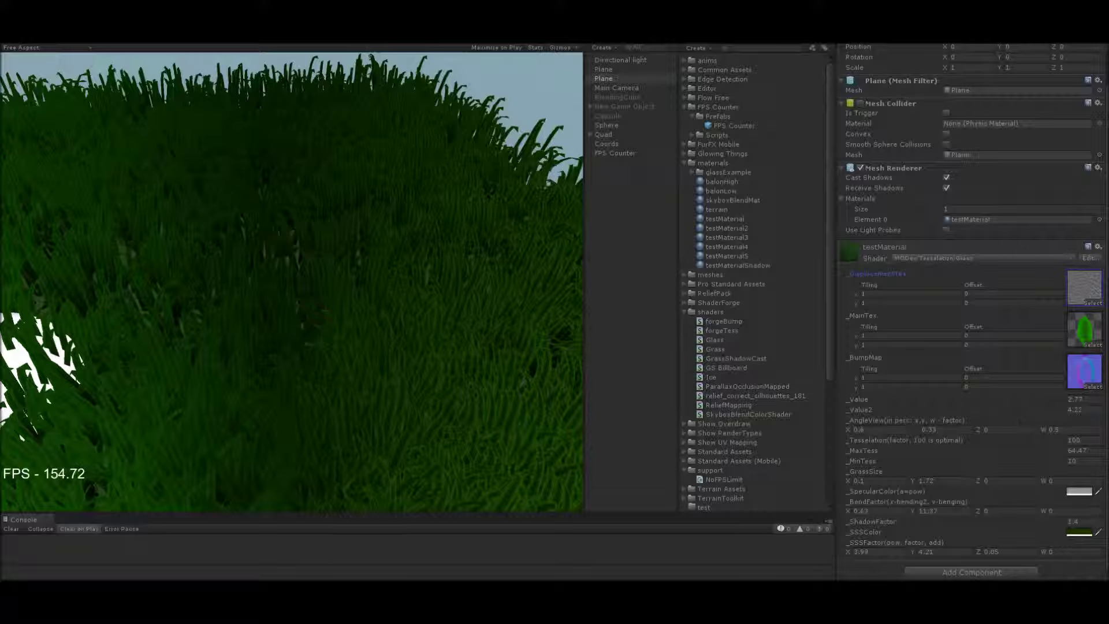
Set maximum tessellation to 111.22, minimum tessellation to 1, and AngleView Y to about 1
left_click(910, 430)
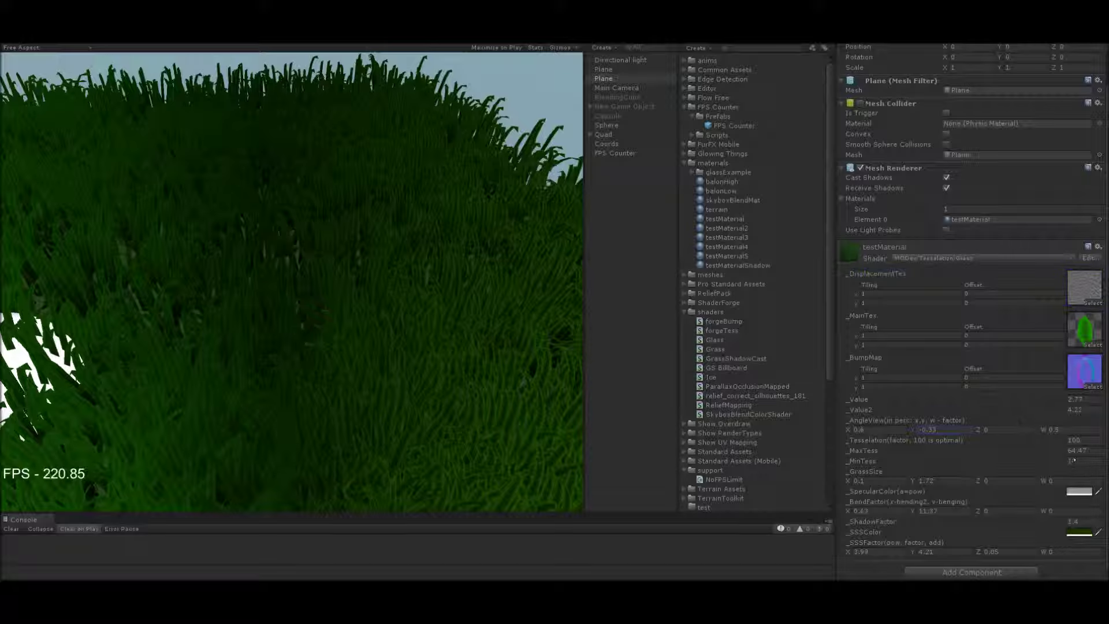
left_click_drag(1070, 452, 1075, 472)
key("Tab")
type("1")
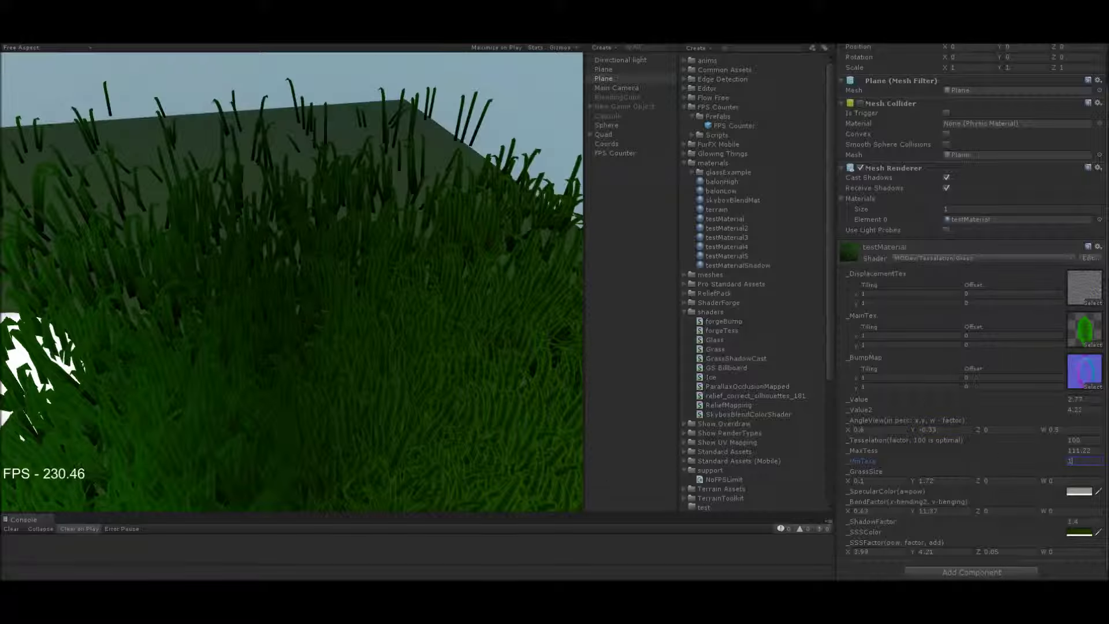
left_click(912, 430)
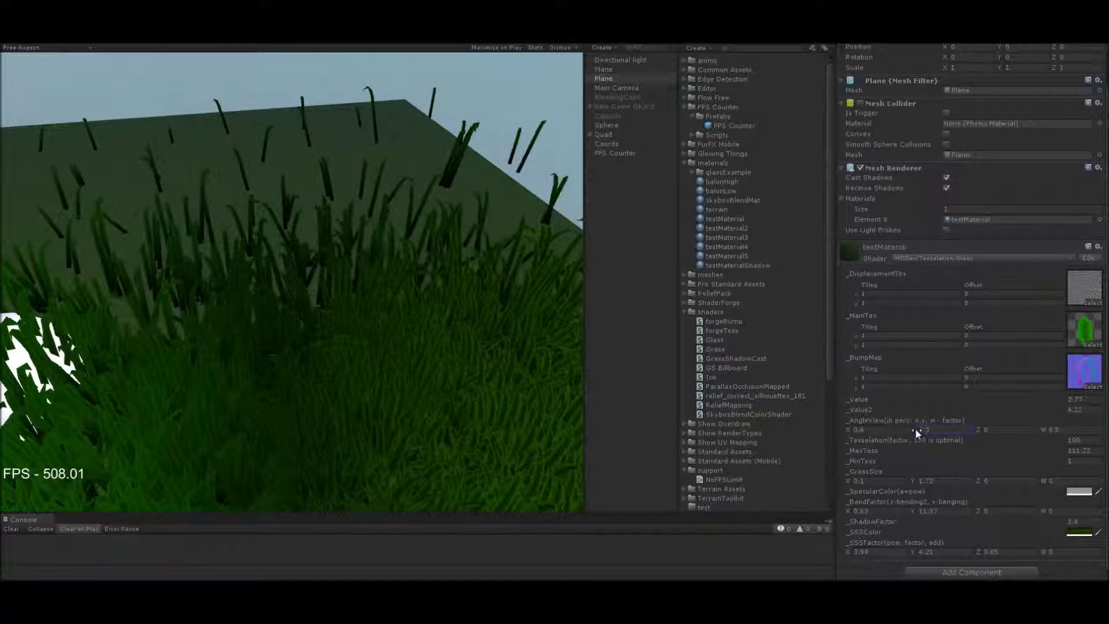
type("1.4")
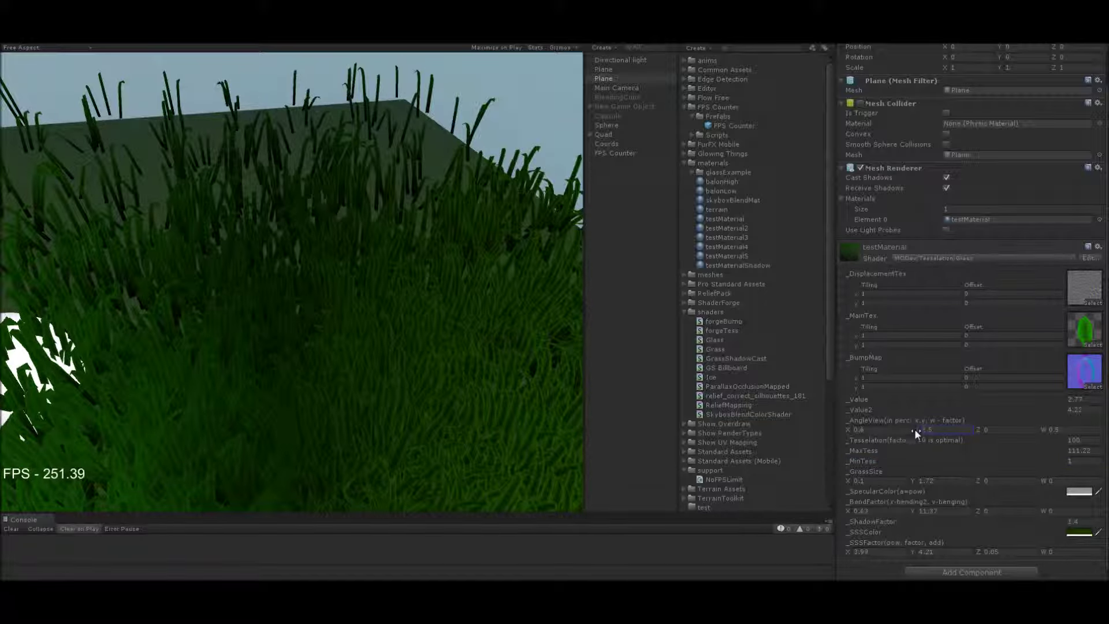
left_click_drag(914, 429, 912, 429)
Reset the grass material's AngleView X to 0, scrub it to 0.64, then lower W to 0.29
left_click(861, 429)
type("0")
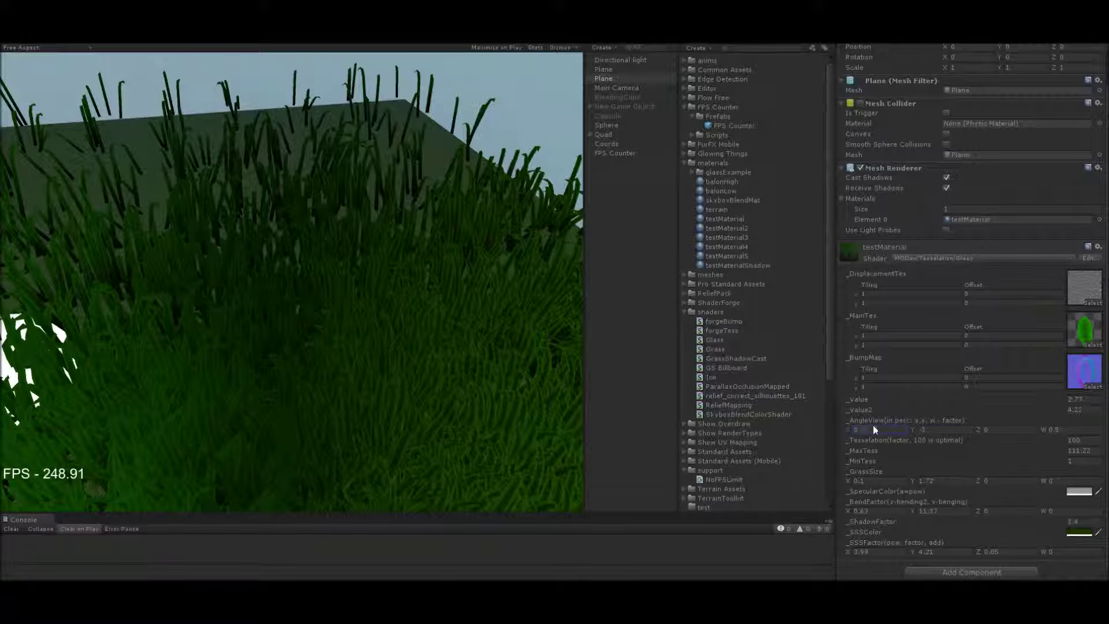
left_click_drag(852, 425, 840, 429)
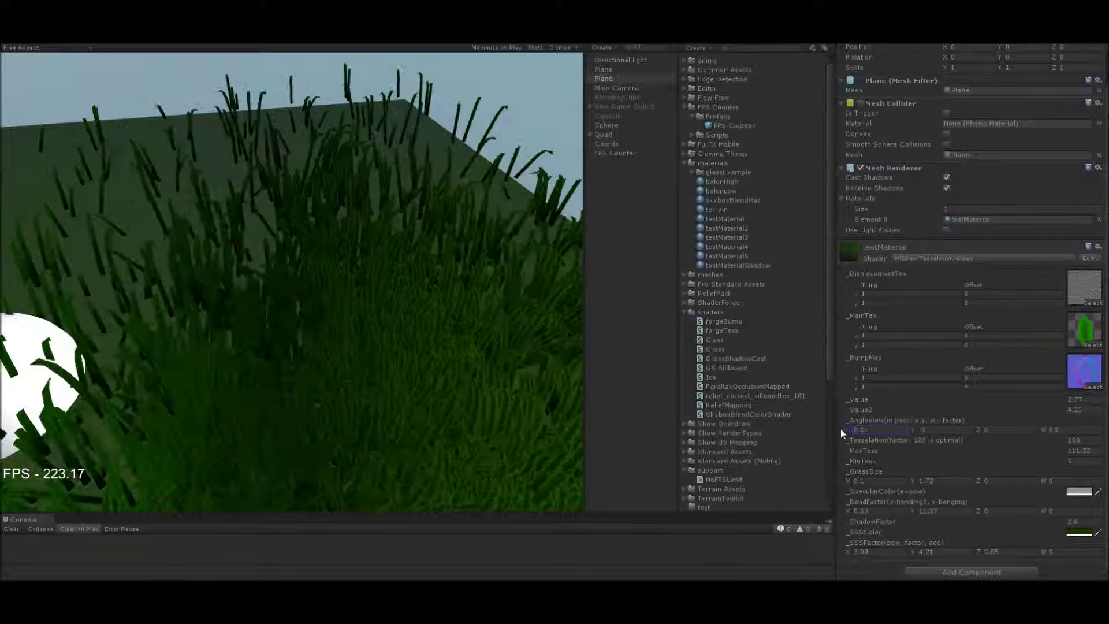
left_click_drag(840, 428, 854, 428)
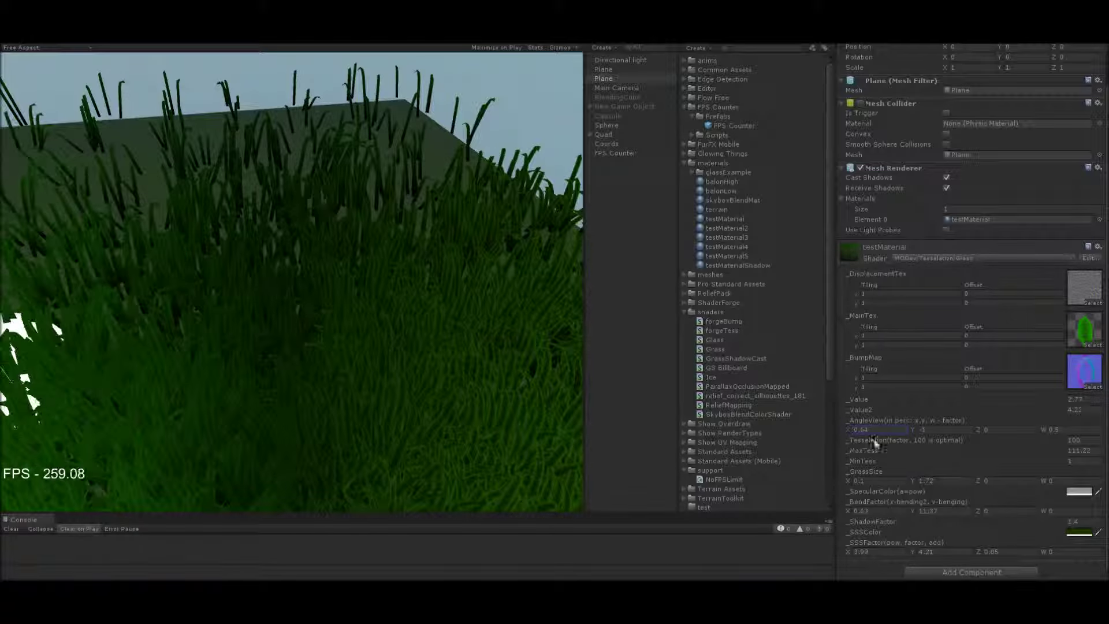
left_click_drag(1044, 429, 1047, 466)
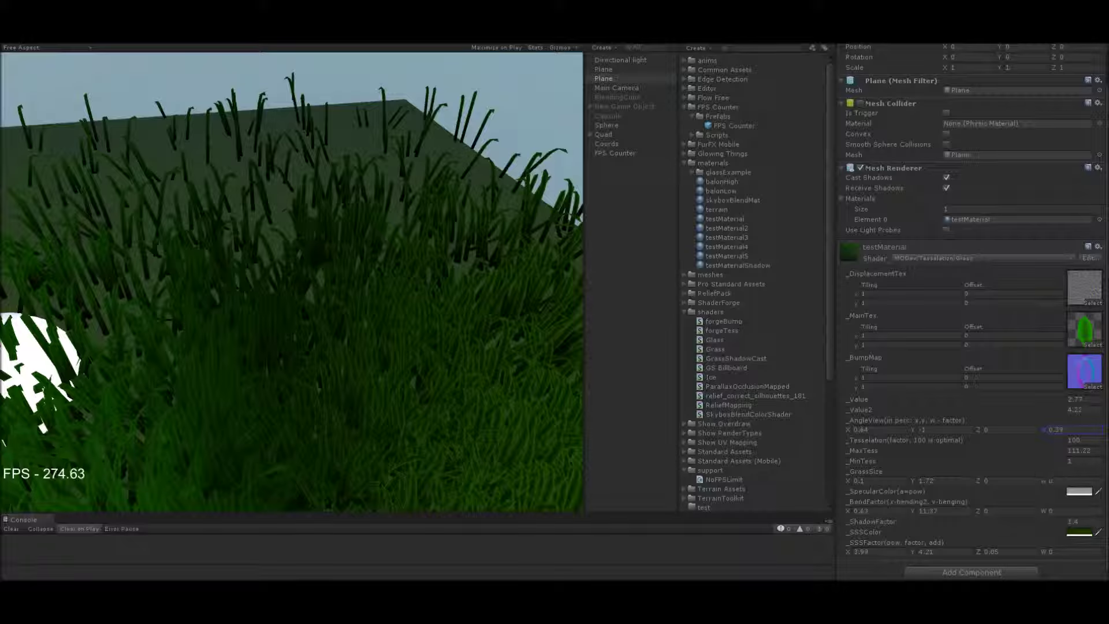